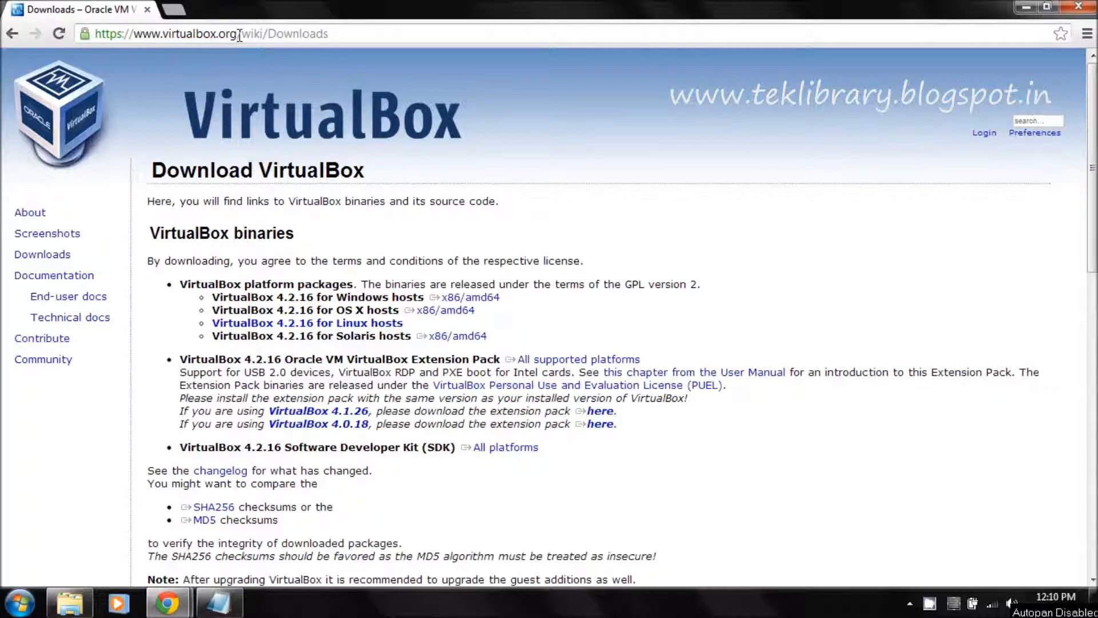
# Start downloading VirtualBox 4.2.16 for Windows hosts and cancel the download
pyautogui.click(218, 603)
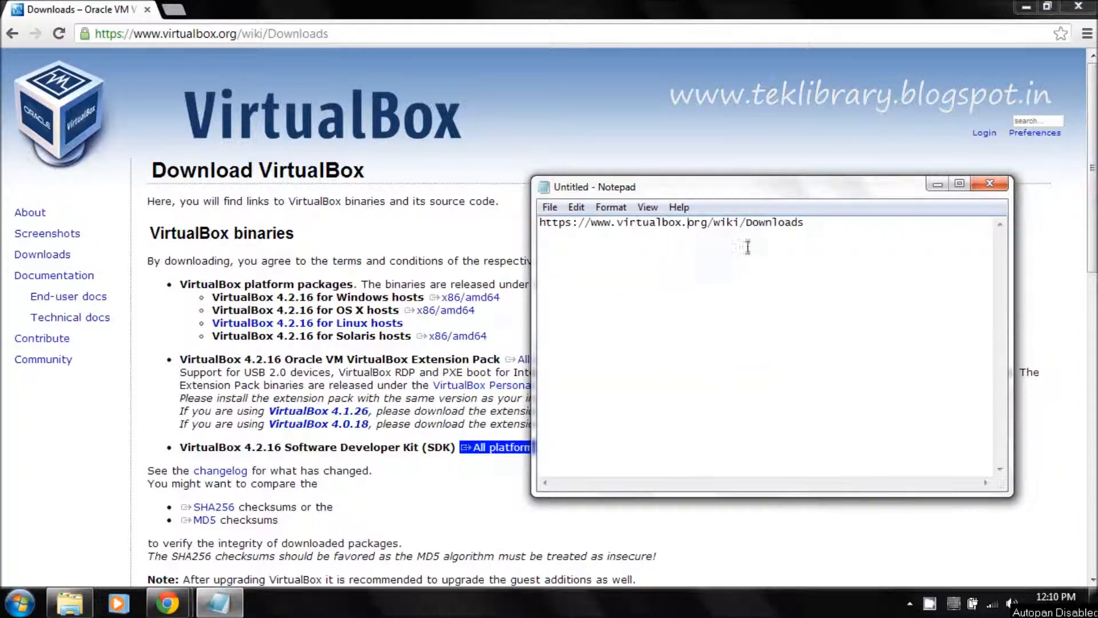
pyautogui.click(937, 184)
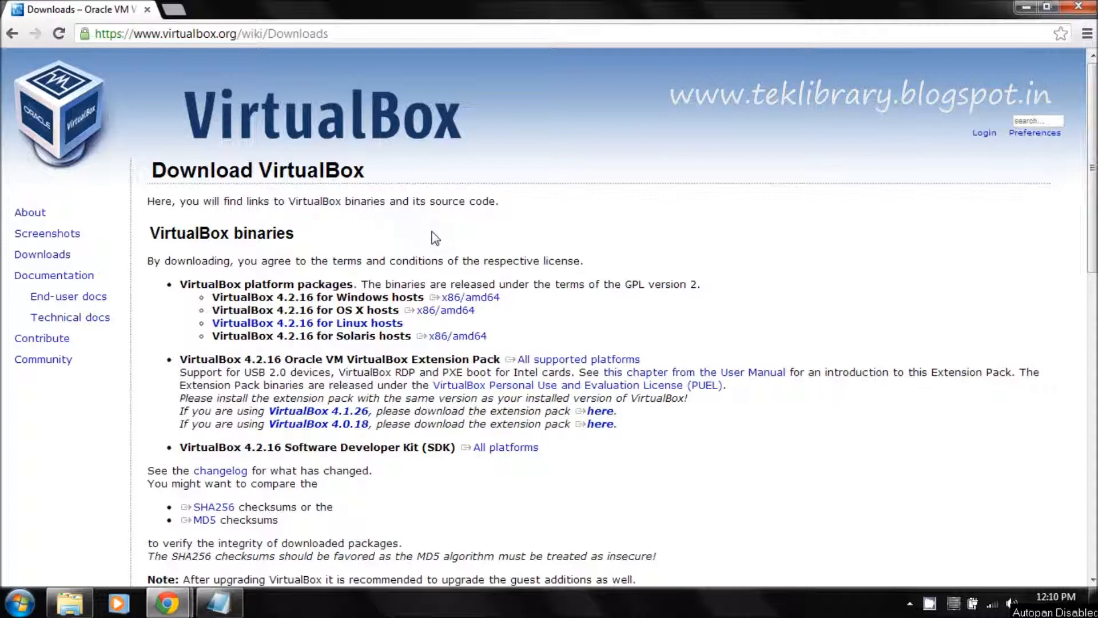
pyautogui.click(466, 298)
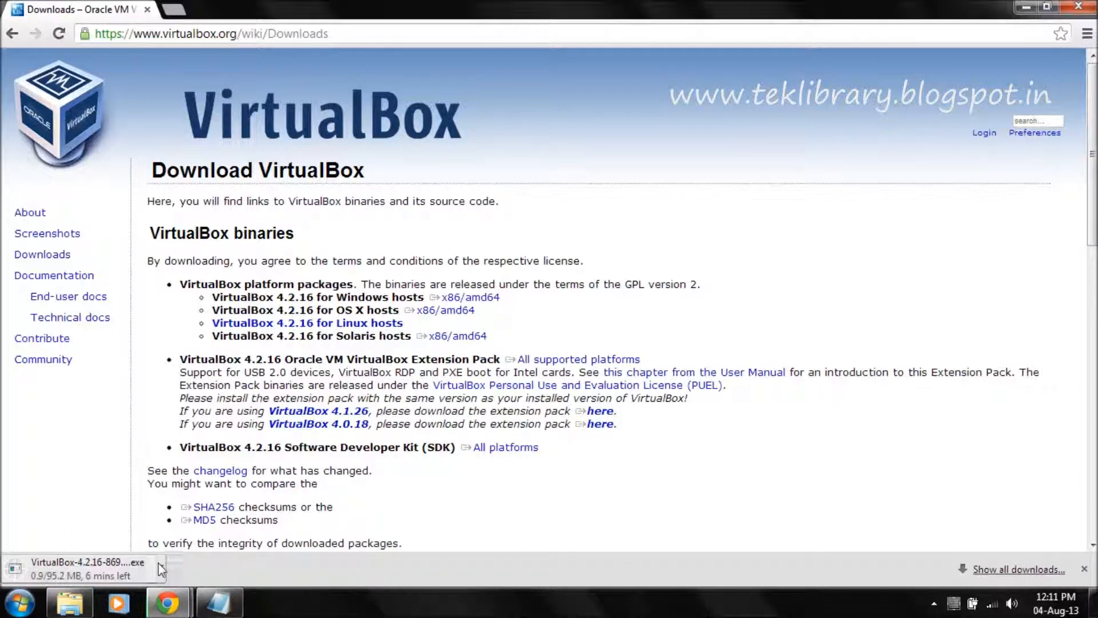
pyautogui.click(160, 567)
pyautogui.click(189, 540)
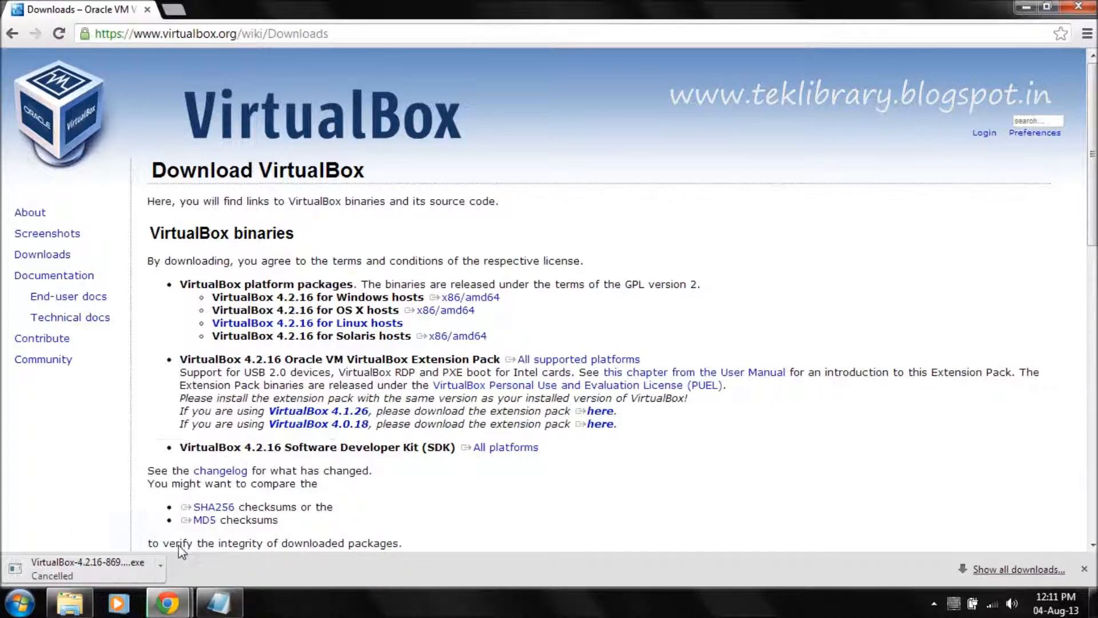
# Run the VirtualBox 4.2.16 installer saved on the desktop and continue to its custom setup page
pyautogui.click(1024, 7)
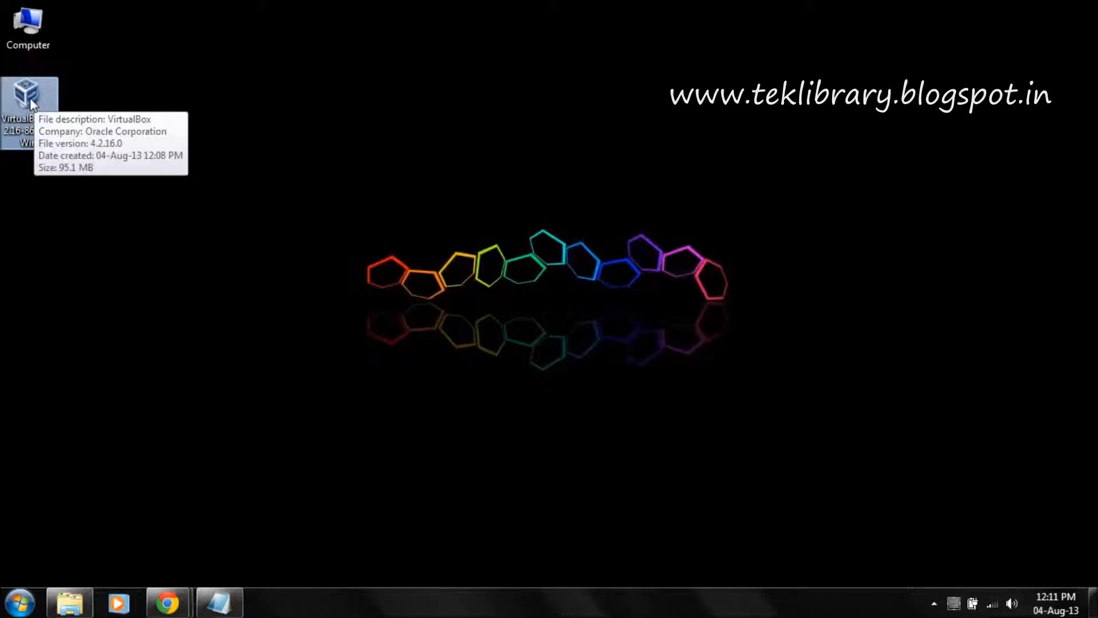
pyautogui.doubleClick(30, 97)
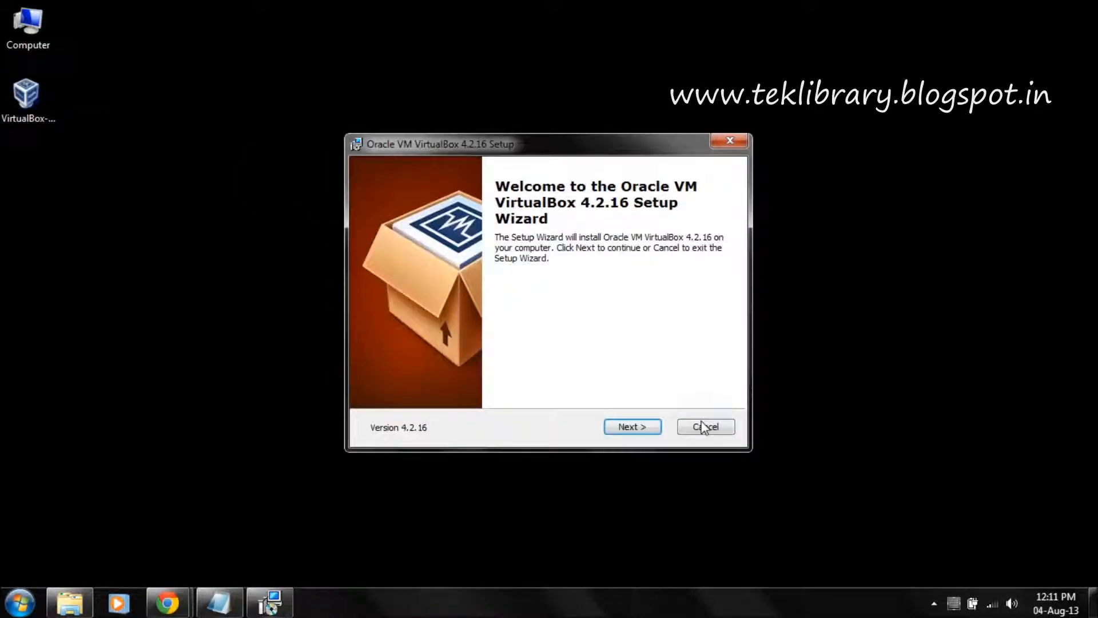
pyautogui.click(632, 437)
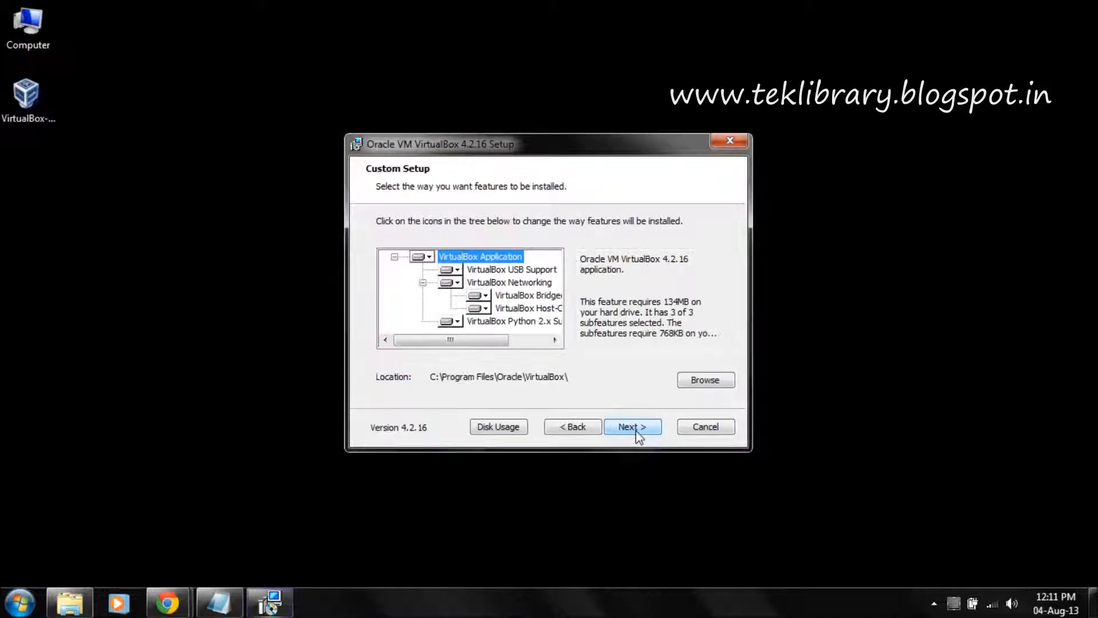
# Change the installation folder to C:\Program Files (x86)\Oracle\VirtualBox\
pyautogui.click(709, 380)
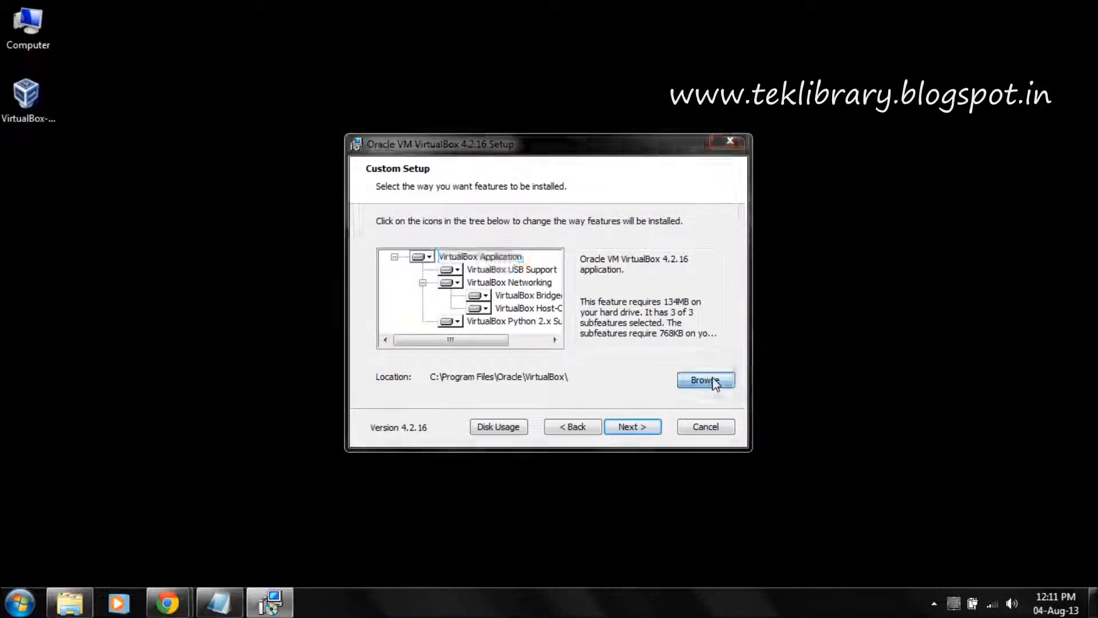
pyautogui.click(510, 383)
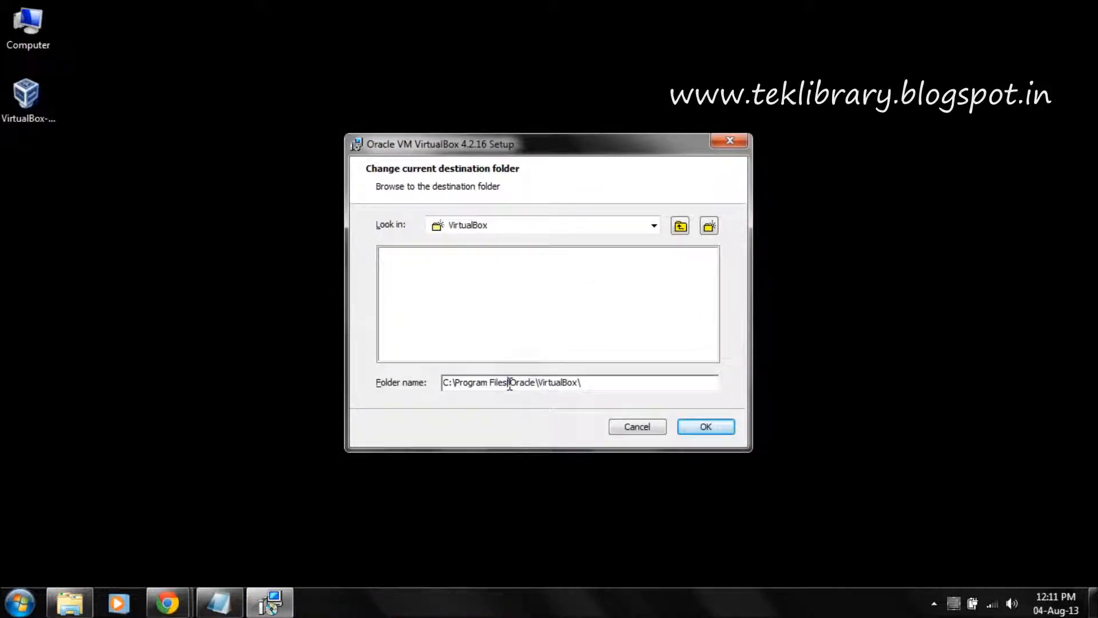
pyautogui.write('(x86)\\')
pyautogui.press('BackSpace')
pyautogui.click(704, 429)
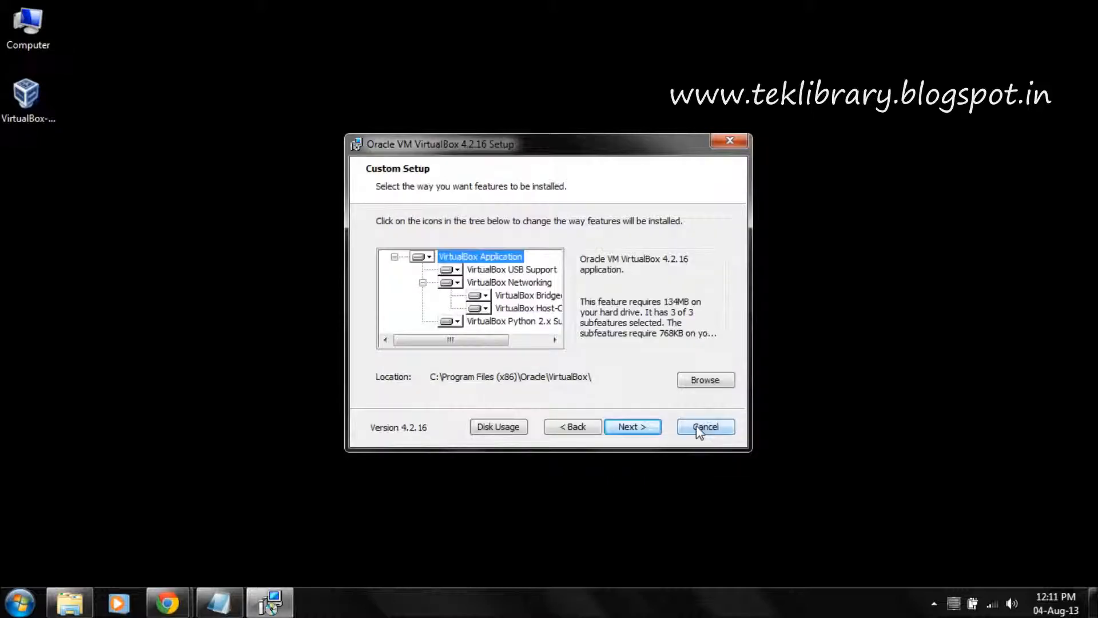
# Keep the remaining setup options, accept the network interfaces warning and start the VirtualBox installation
pyautogui.click(629, 427)
pyautogui.click(632, 426)
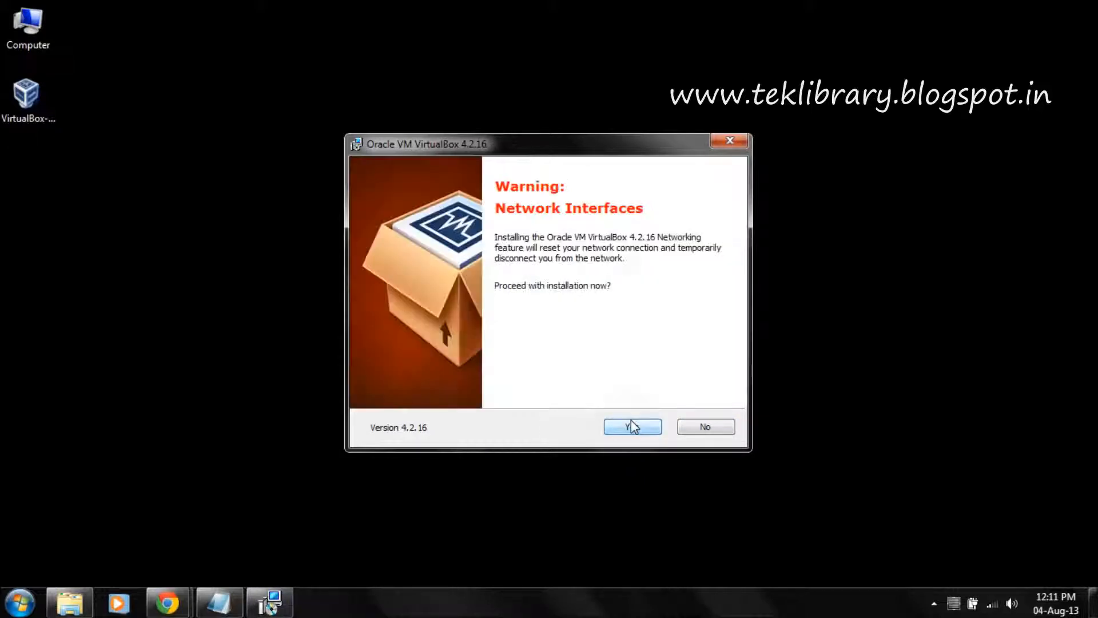
pyautogui.click(639, 430)
pyautogui.click(639, 430)
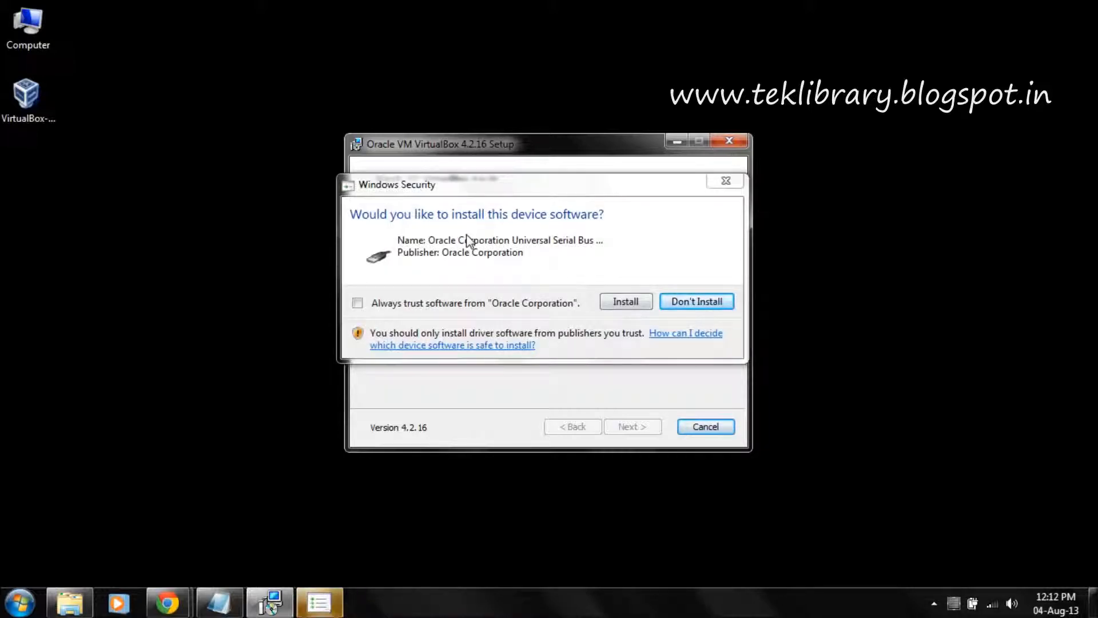
# Allow the Oracle Corporation device software to install and finish the setup with VirtualBox set to start after installation
pyautogui.click(624, 306)
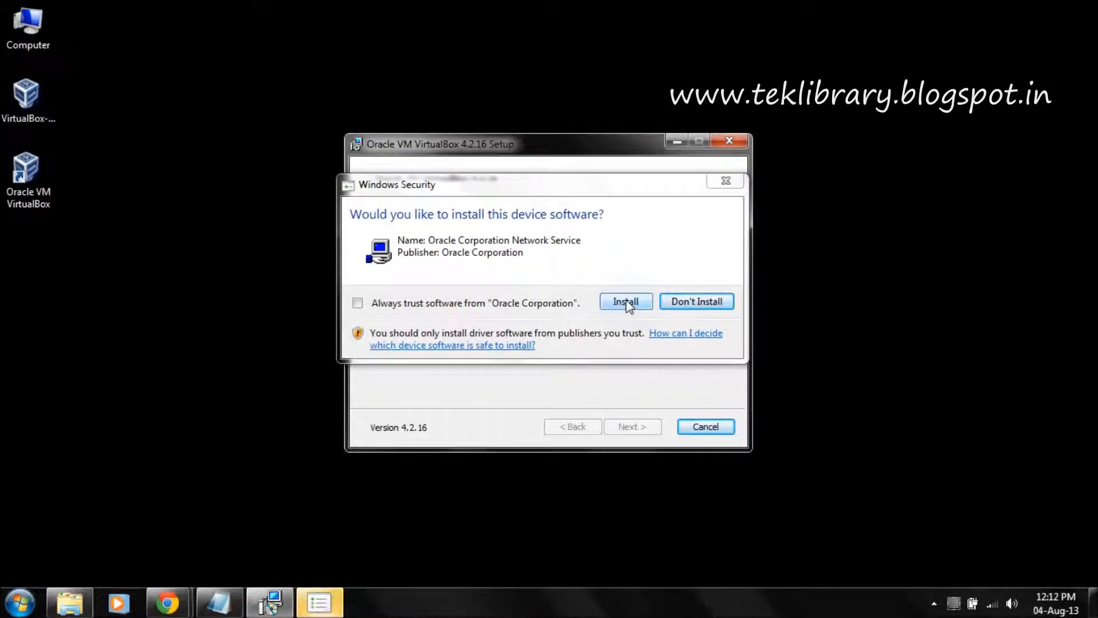
pyautogui.click(626, 302)
pyautogui.click(627, 304)
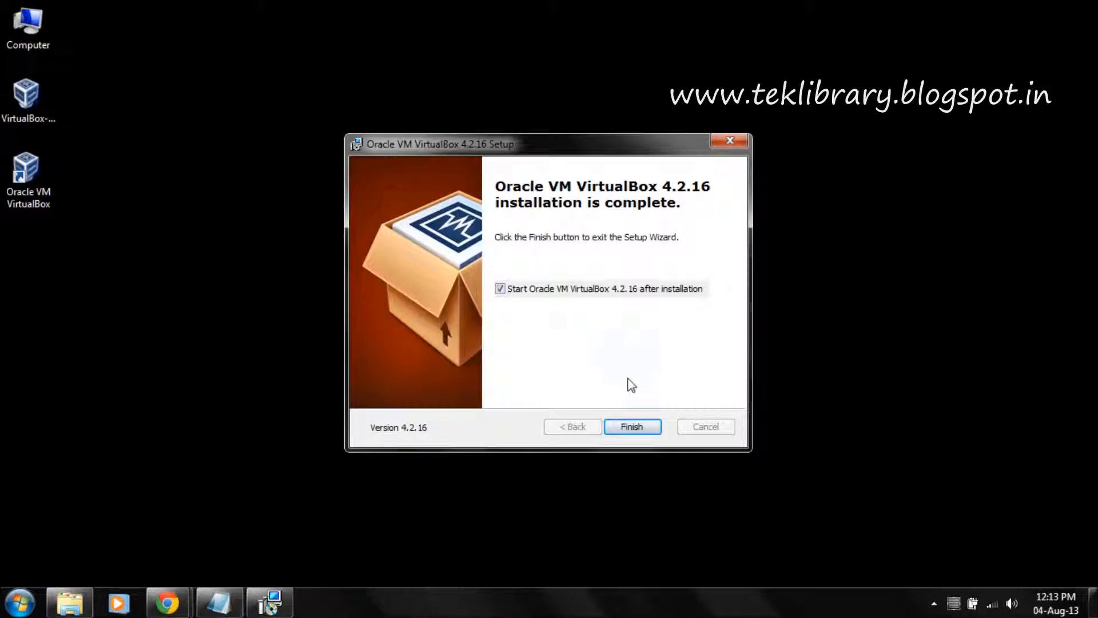
pyautogui.click(632, 428)
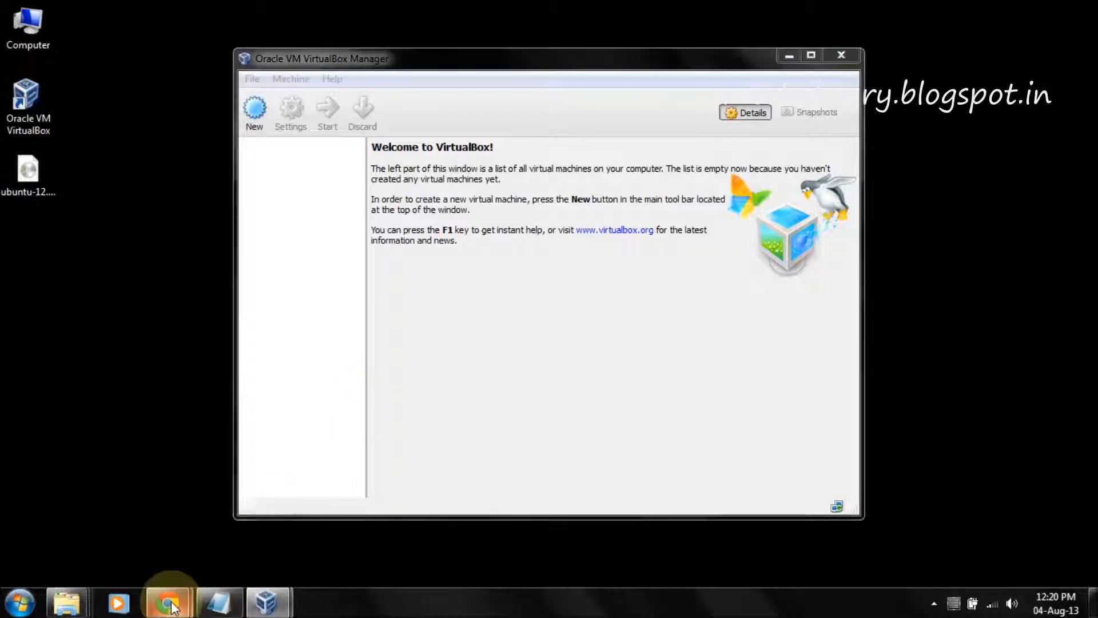
# Switch to Chrome and copy the Ubuntu desktop download page's address into the empty Notepad document, then minimize Notepad
pyautogui.moveTo(183, 594)
pyautogui.click(240, 520)
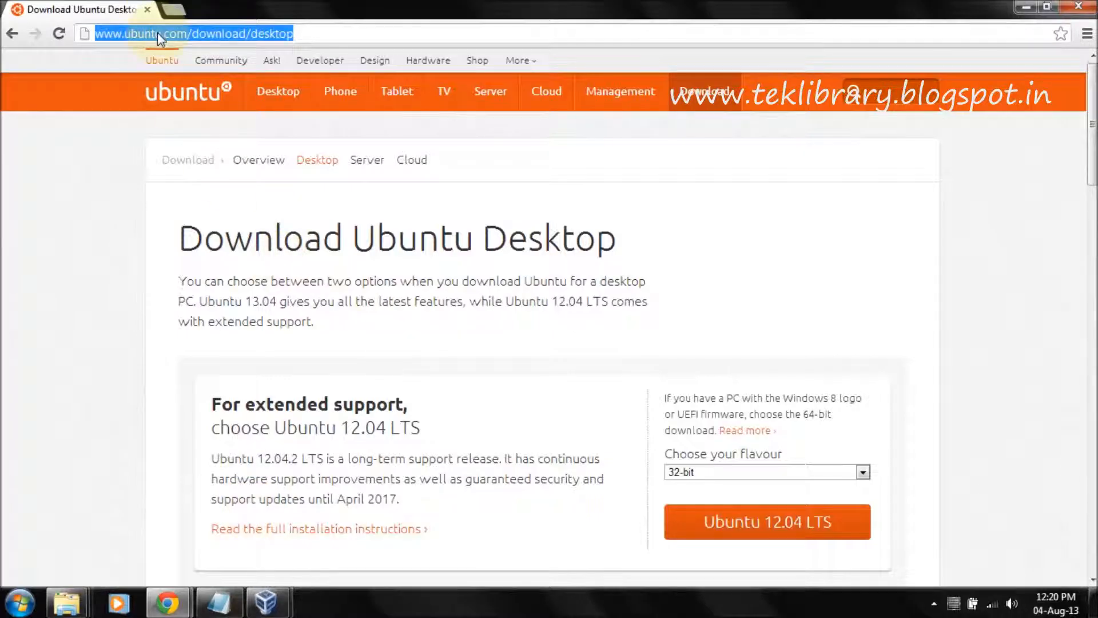
pyautogui.click(178, 35)
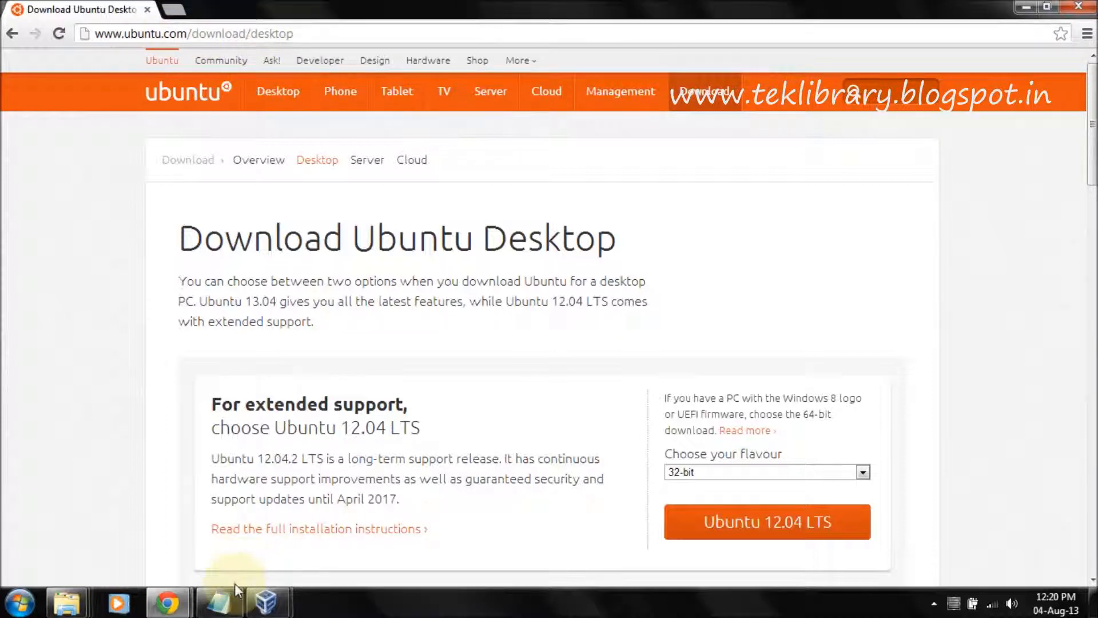
pyautogui.click(219, 600)
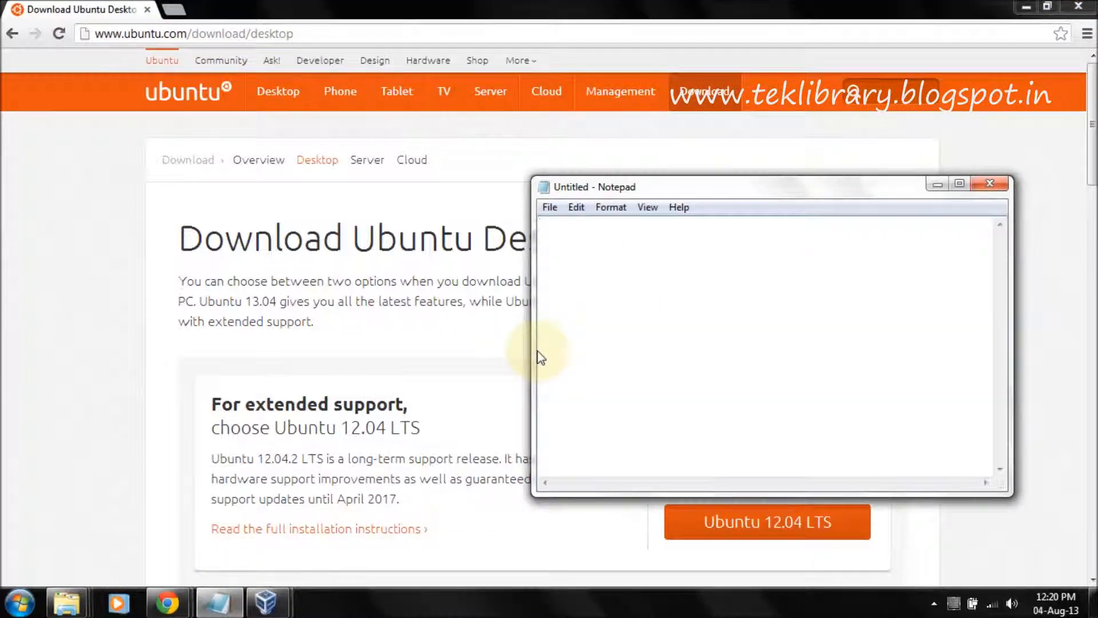
pyautogui.click(378, 26)
pyautogui.hotkey('ctrl', 'c')
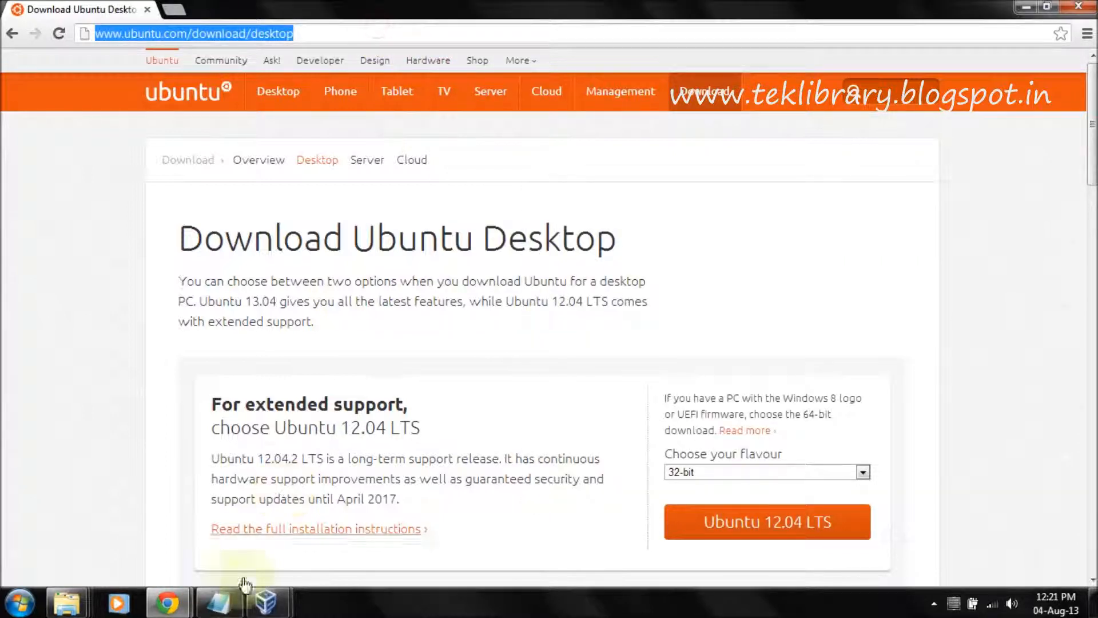
pyautogui.click(219, 600)
pyautogui.click(645, 387)
pyautogui.hotkey('ctrl', 'v')
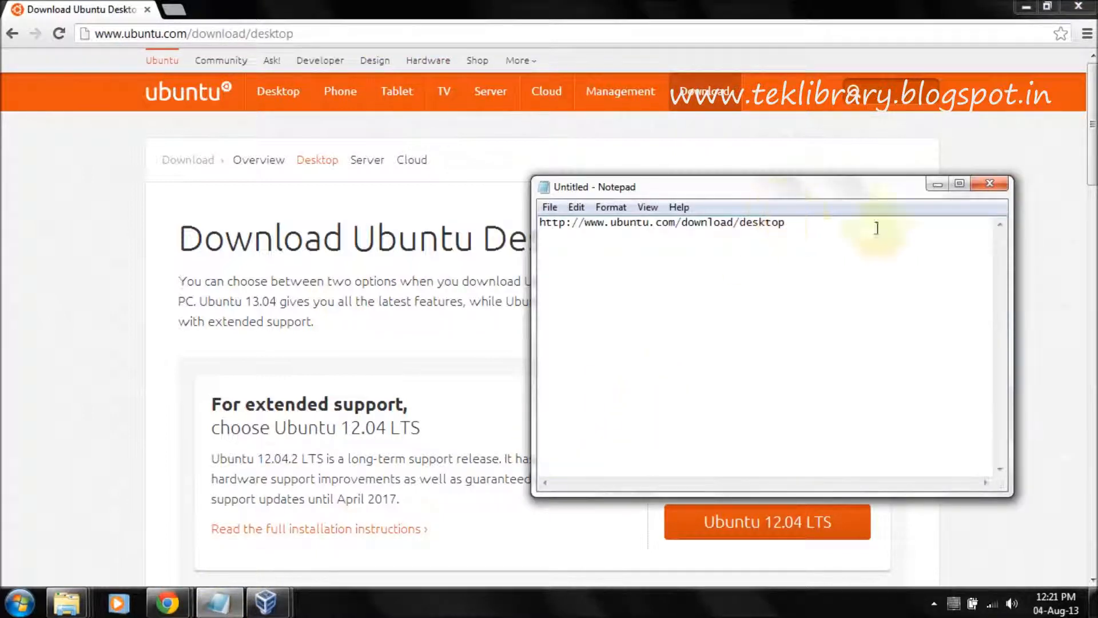
pyautogui.click(937, 184)
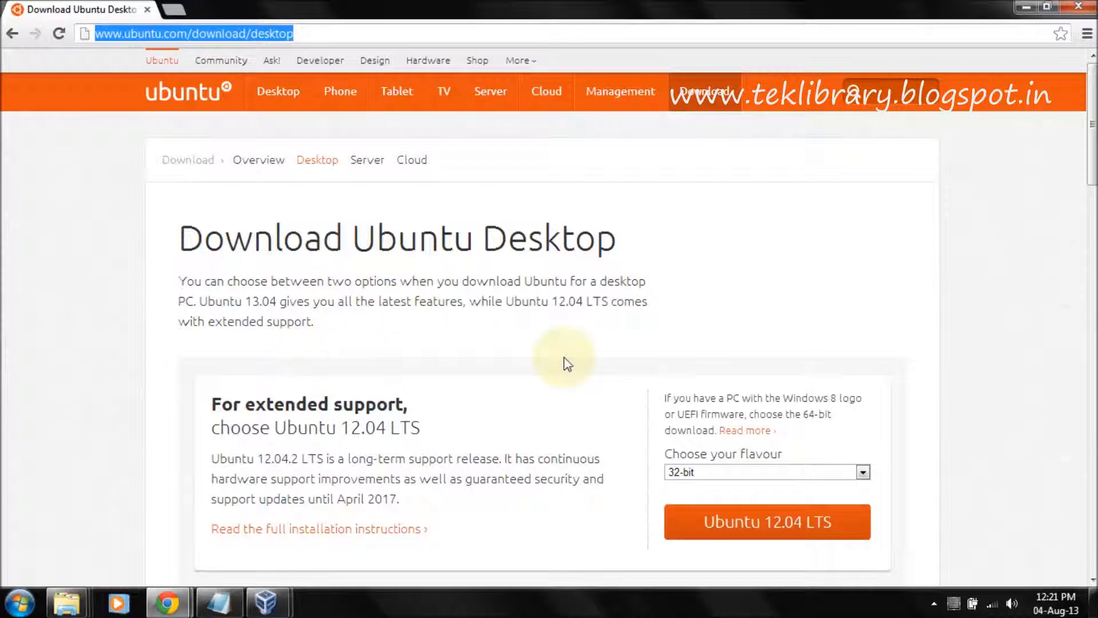
# Request the 64-bit (for newer machines) Ubuntu 12.04 LTS download and skip the contribution
pyautogui.click(741, 474)
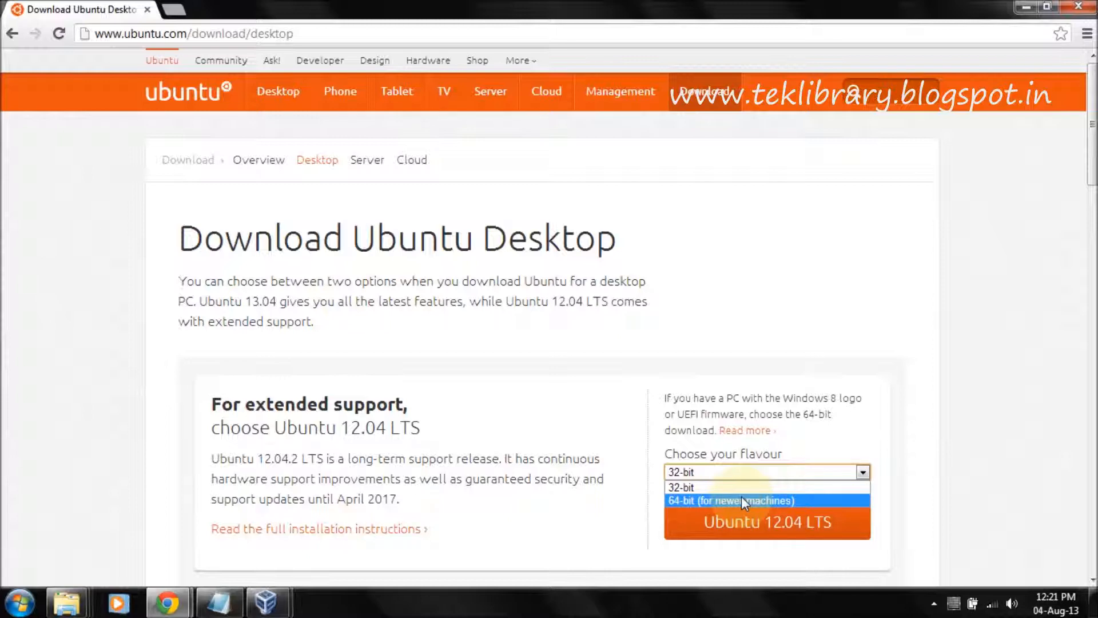
pyautogui.click(741, 499)
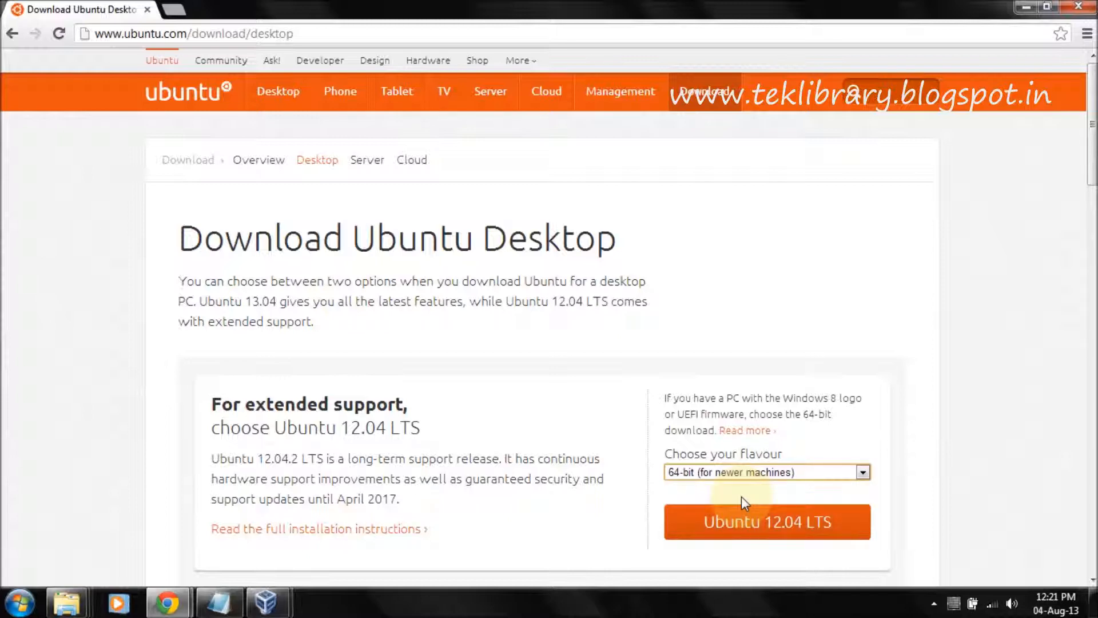
pyautogui.click(758, 525)
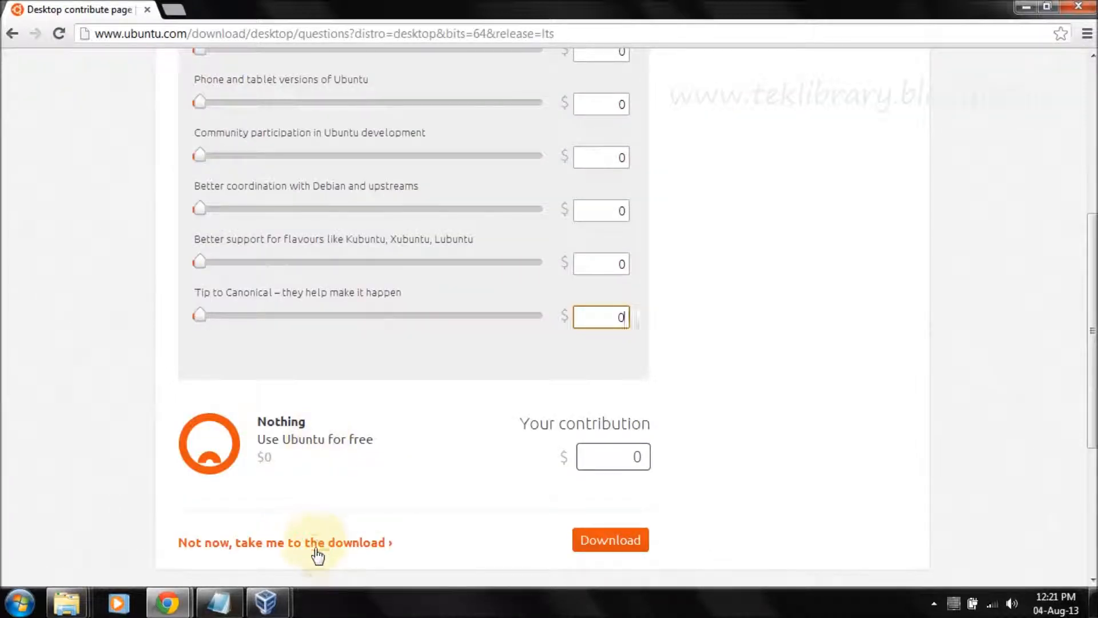
pyautogui.click(317, 543)
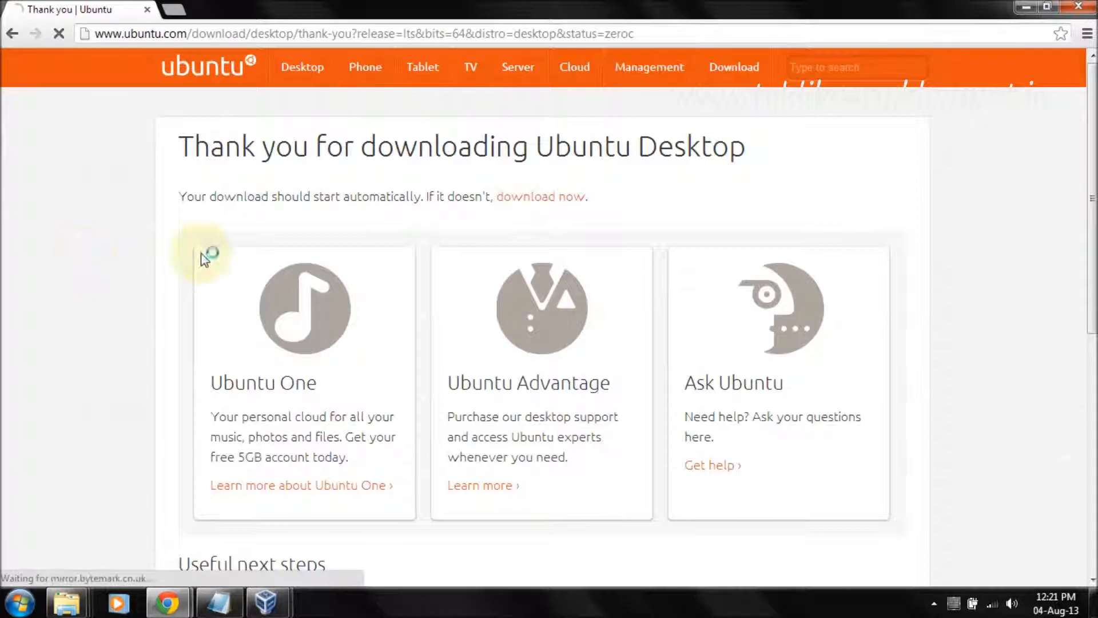
# Cancel the Ubuntu 12.04.2 desktop ISO download
pyautogui.scroll(-2, 85, 275)
pyautogui.scroll(2, 84, 276)
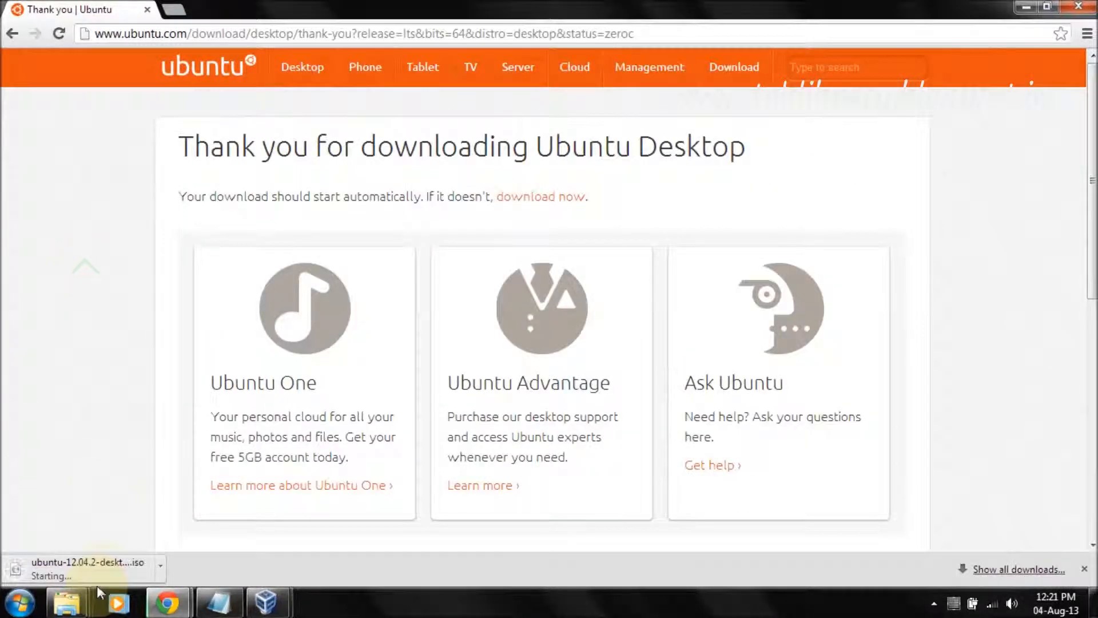
pyautogui.click(161, 566)
pyautogui.click(195, 540)
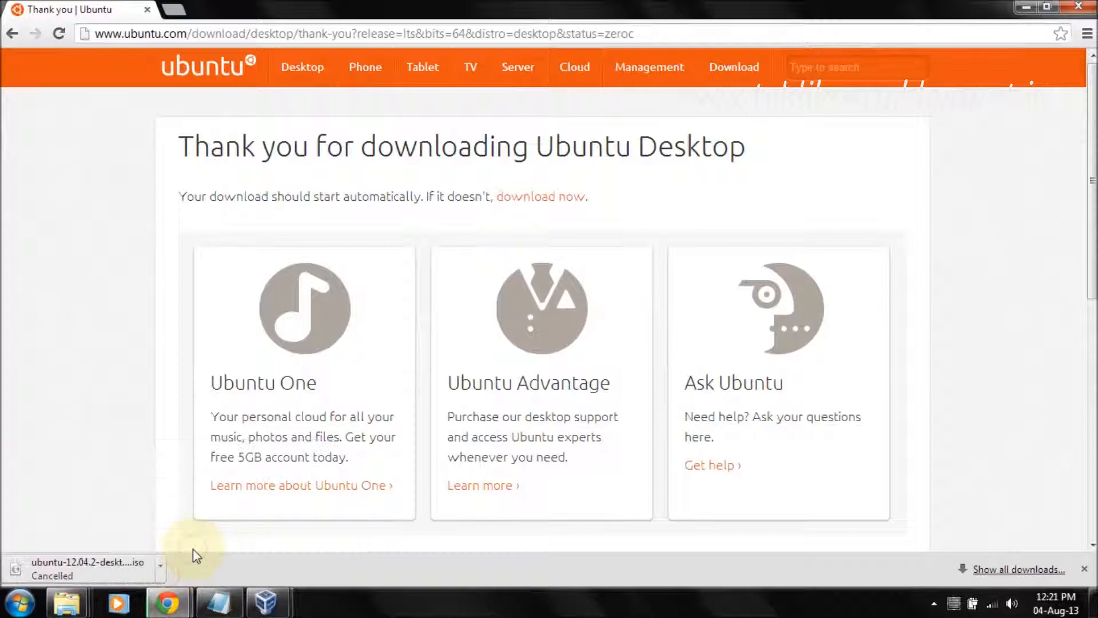
# Switch to VirtualBox Manager and start a new virtual machine named Ubuntu with type Linux and version Ubuntu, continuing to the memory size
pyautogui.click(1039, 7)
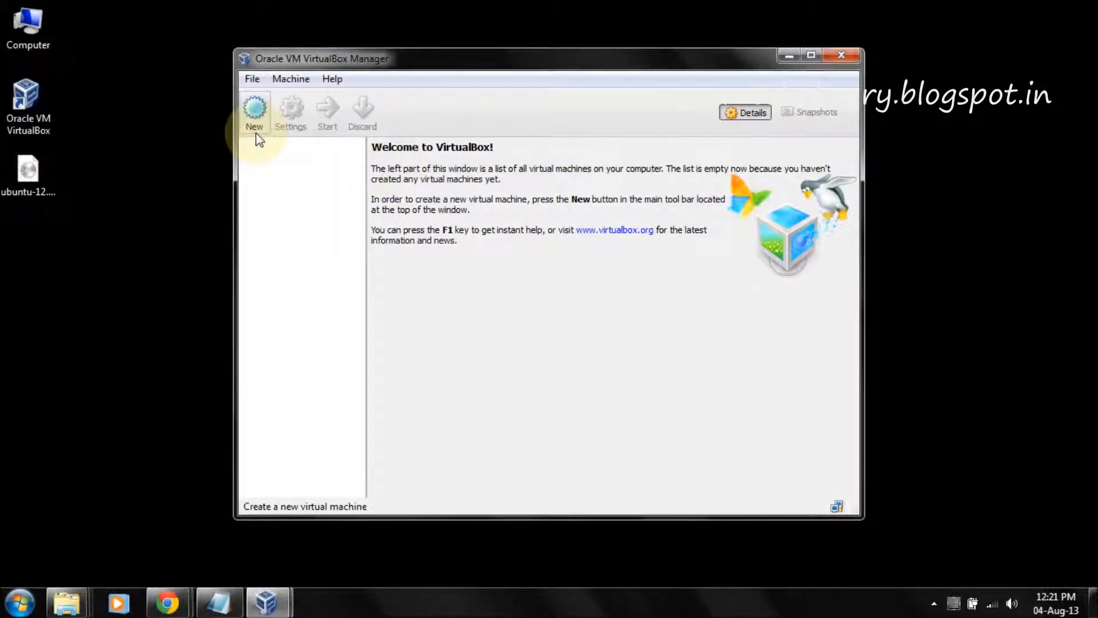
pyautogui.click(45, 200)
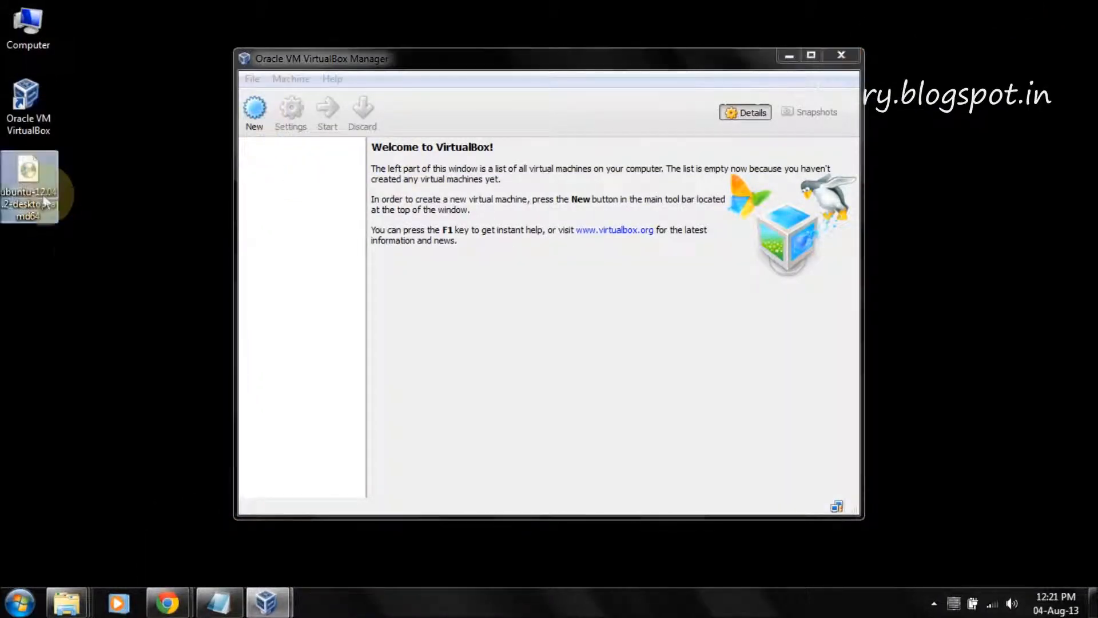
pyautogui.click(254, 115)
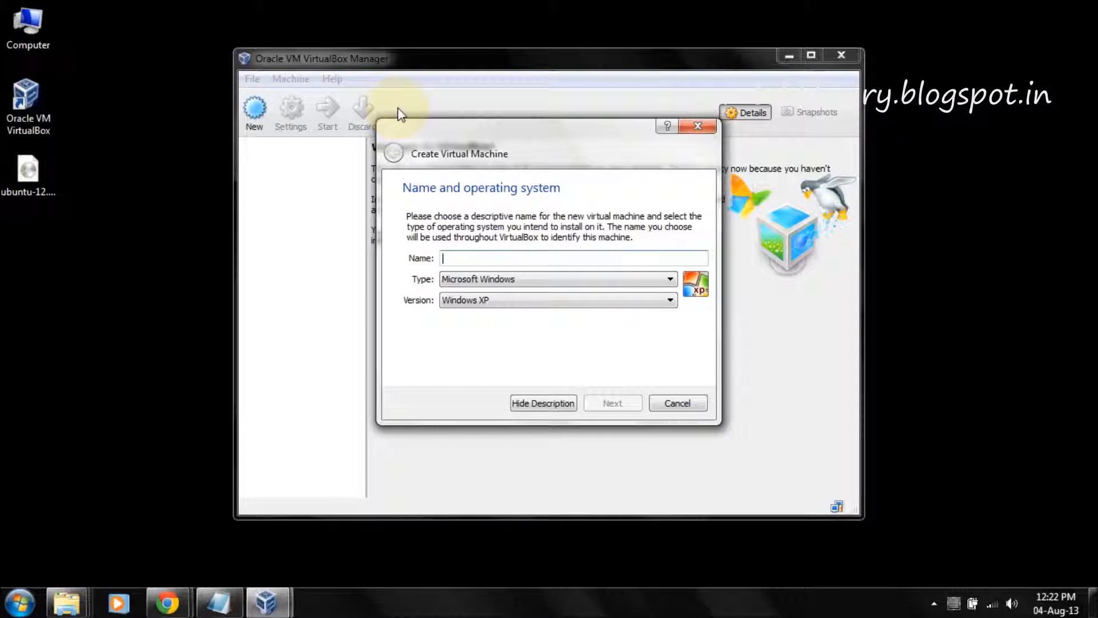
pyautogui.write('Ubuntu')
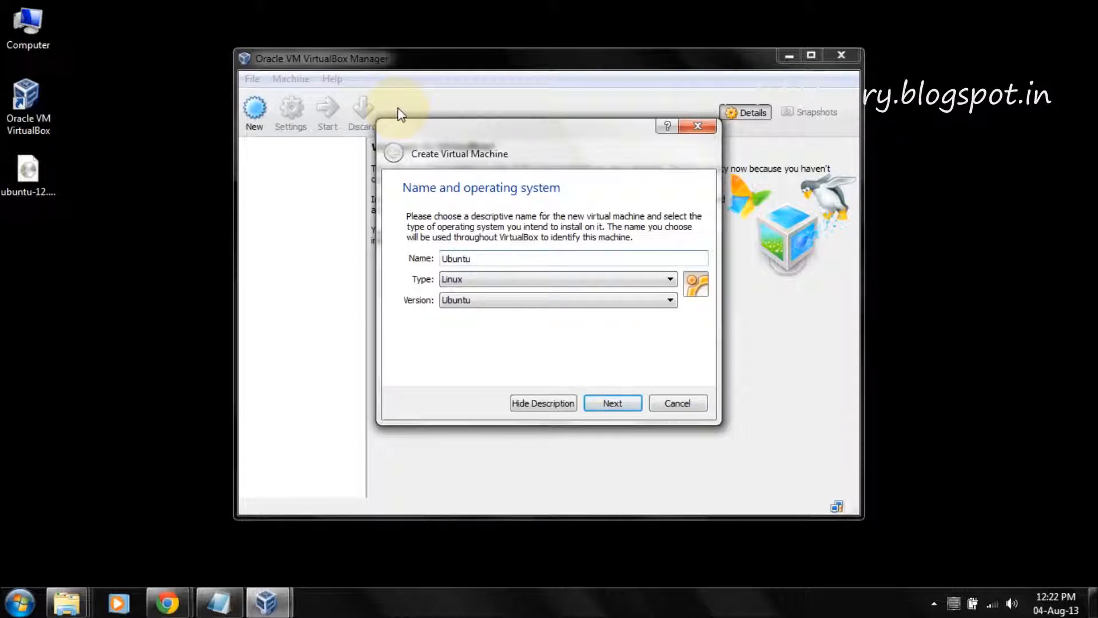
pyautogui.click(478, 284)
pyautogui.click(478, 284)
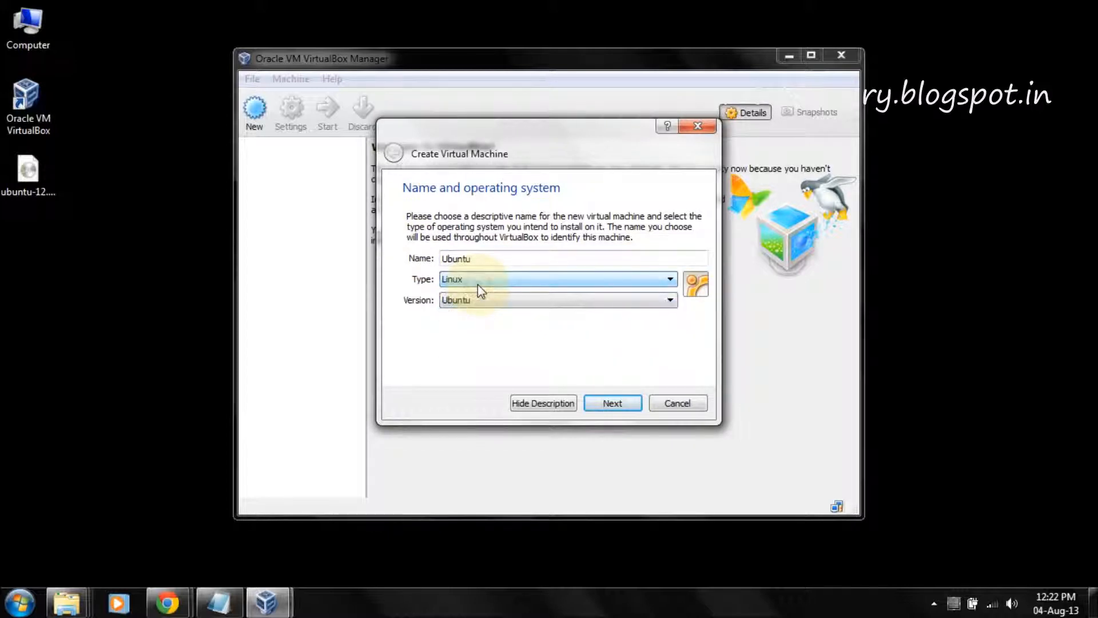
pyautogui.click(475, 300)
pyautogui.click(475, 300)
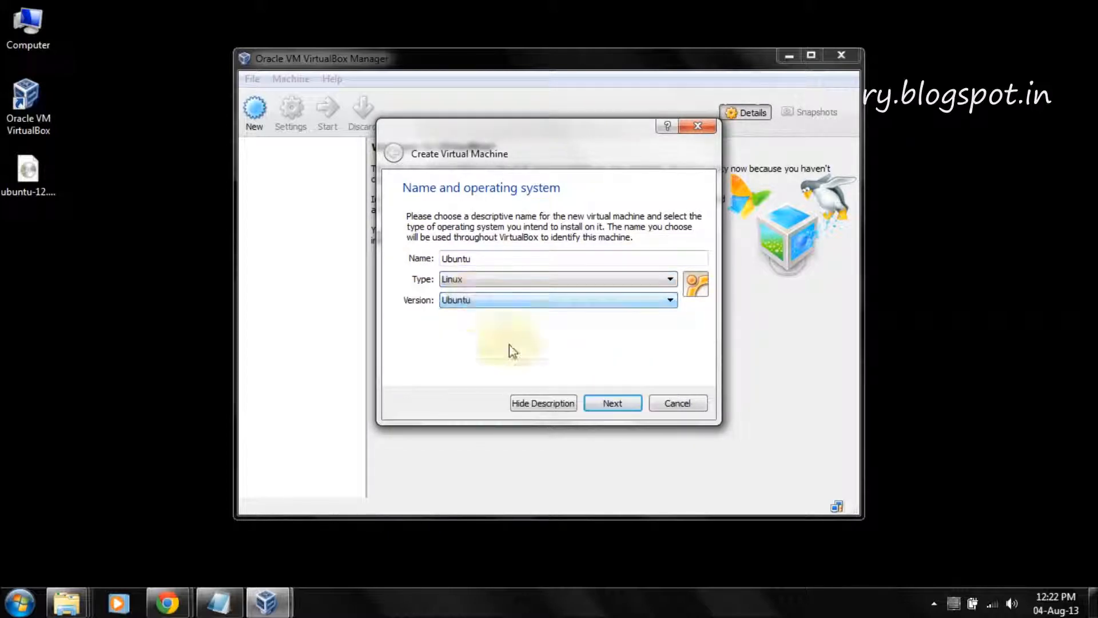
pyautogui.click(607, 402)
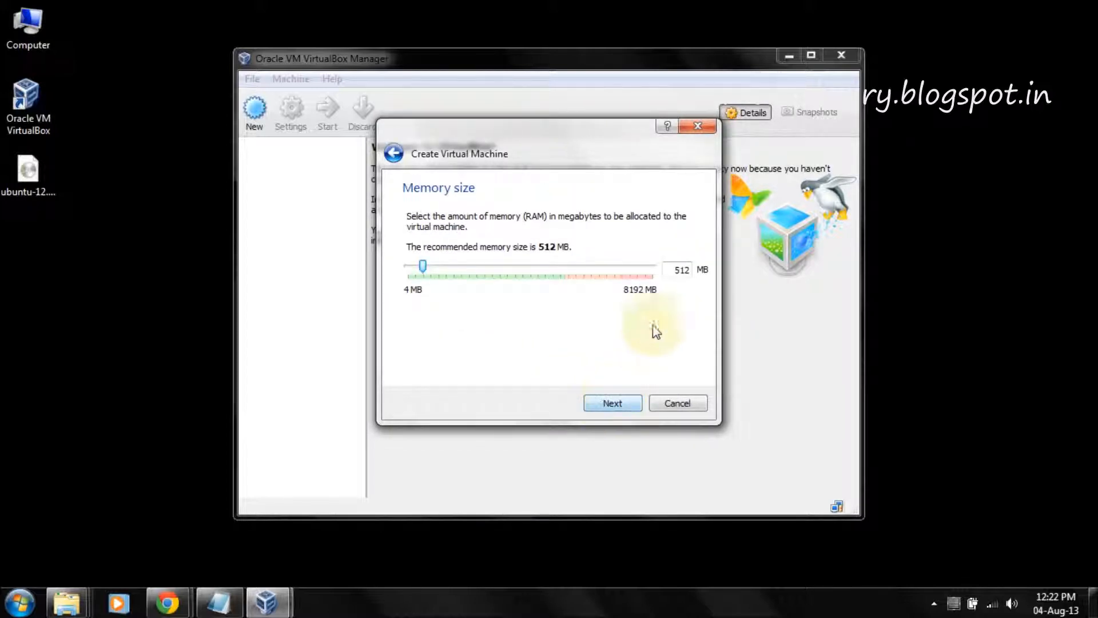
# Set the virtual machine's memory size to 2048 MB and continue to the hard drive options
pyautogui.doubleClick(679, 272)
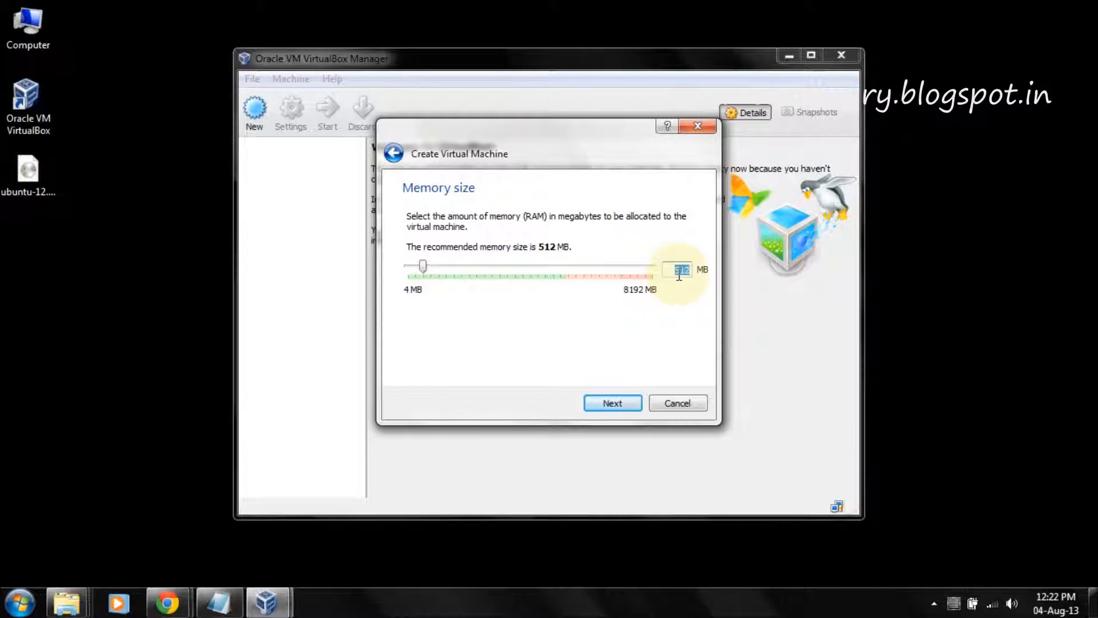
pyautogui.write('2048')
pyautogui.click(610, 408)
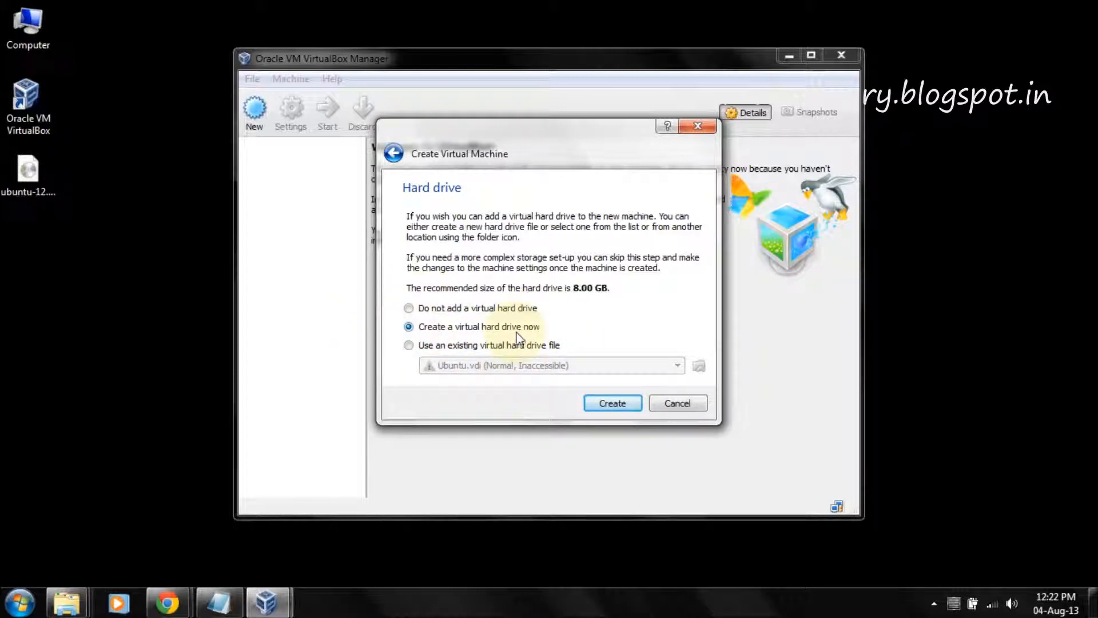
# Choose to create a virtual hard drive now, as a dynamically allocated VDI (VirtualBox Disk Image)
pyautogui.click(611, 402)
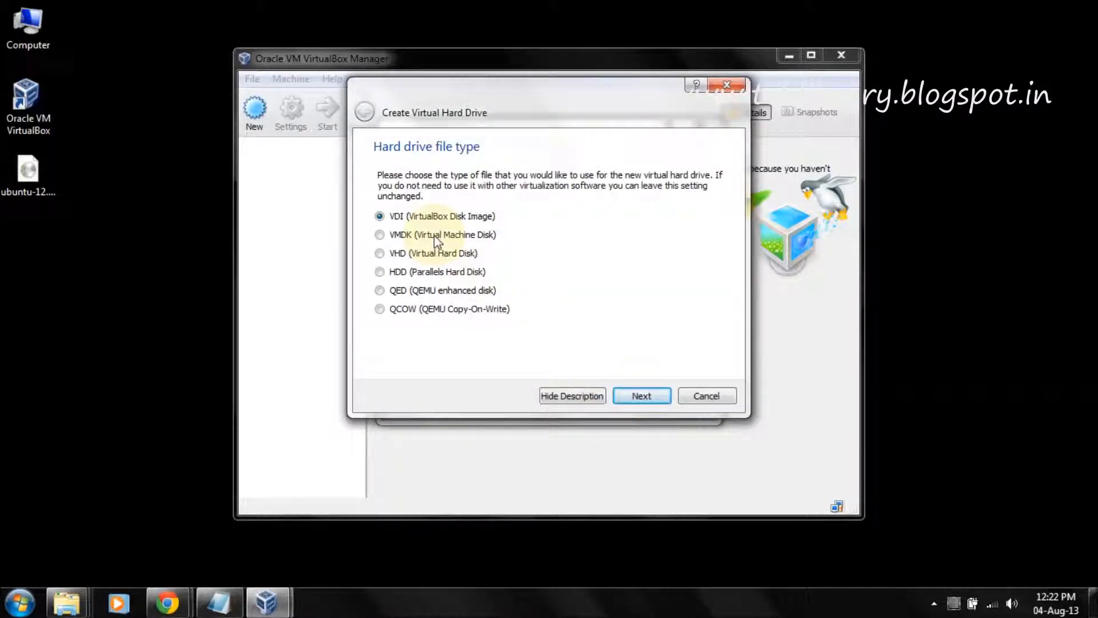
pyautogui.click(634, 394)
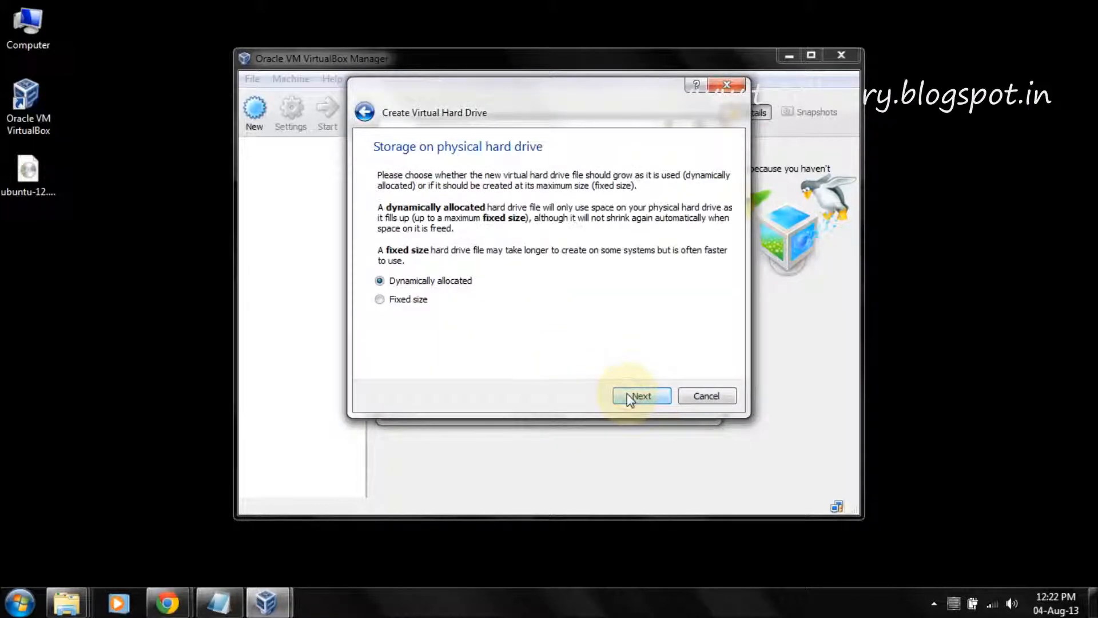
pyautogui.click(631, 396)
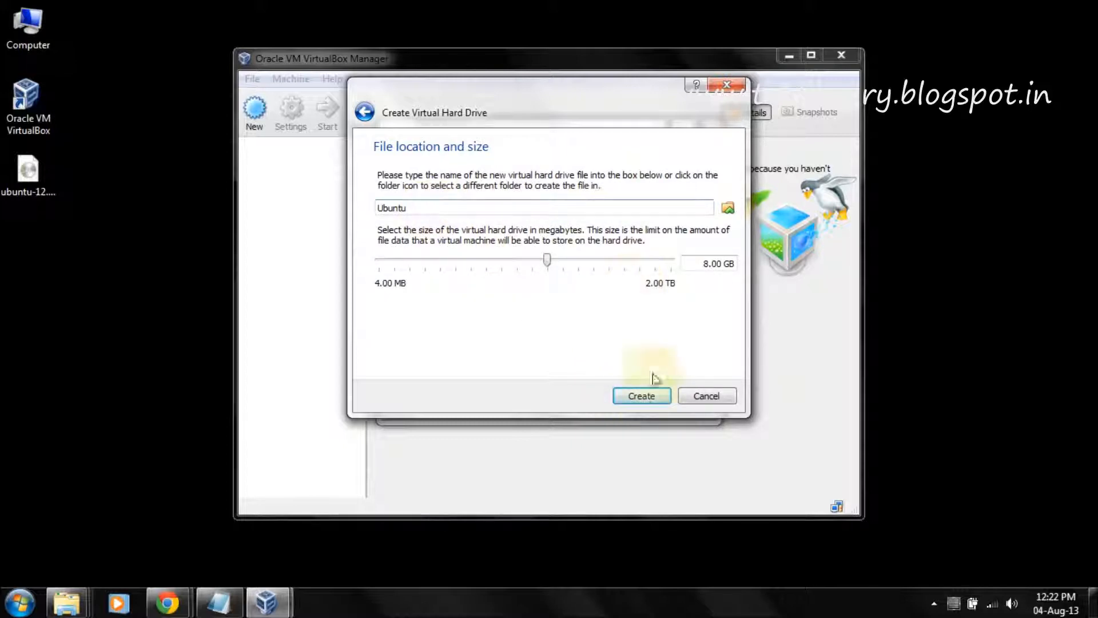
# Set the Desktop as the location of the Ubuntu virtual hard drive file and create the drive at 8.00 GB
pyautogui.click(726, 209)
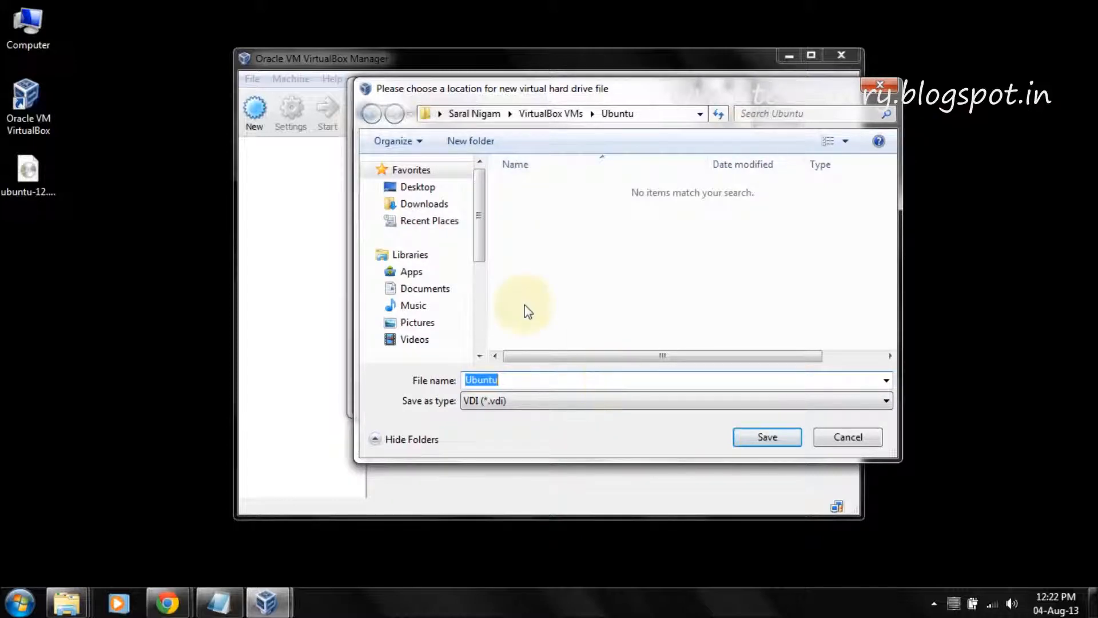
pyautogui.click(430, 192)
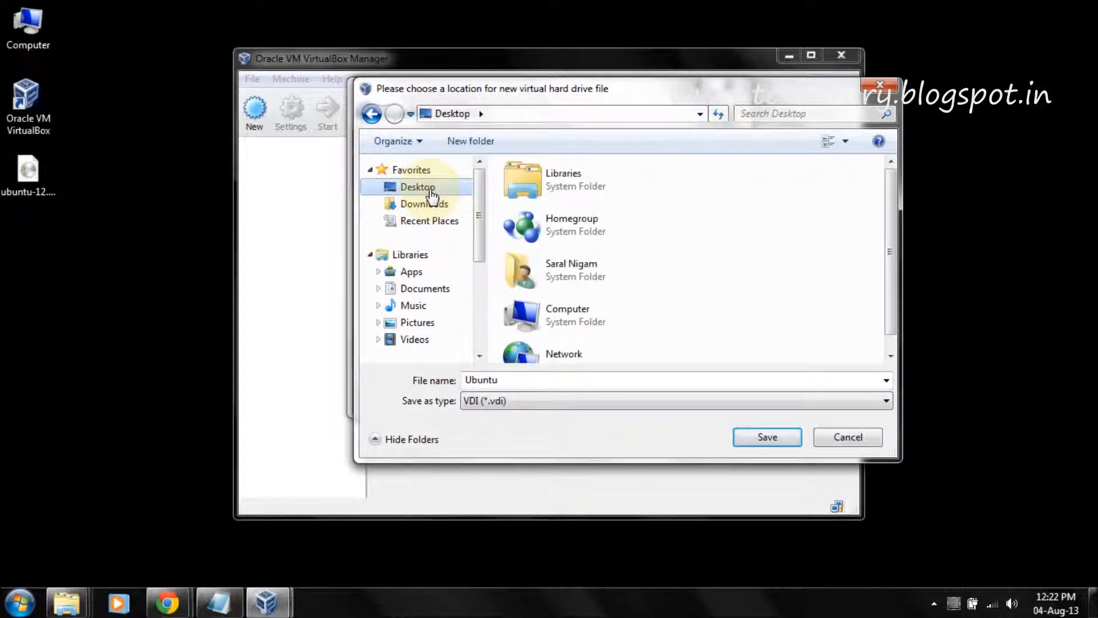
pyautogui.click(751, 438)
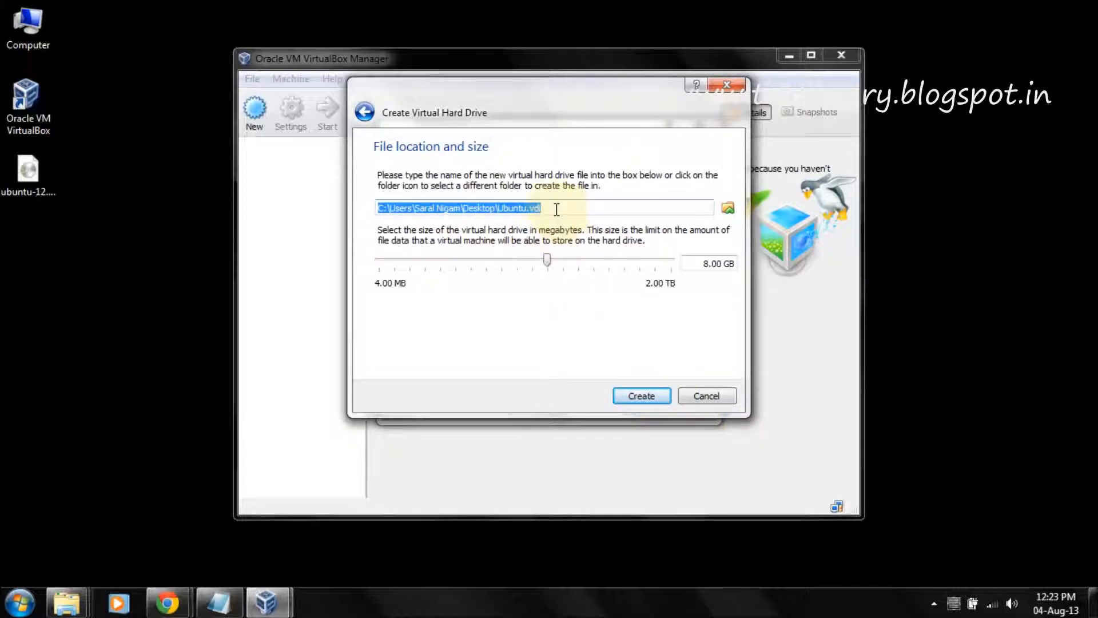
pyautogui.click(644, 396)
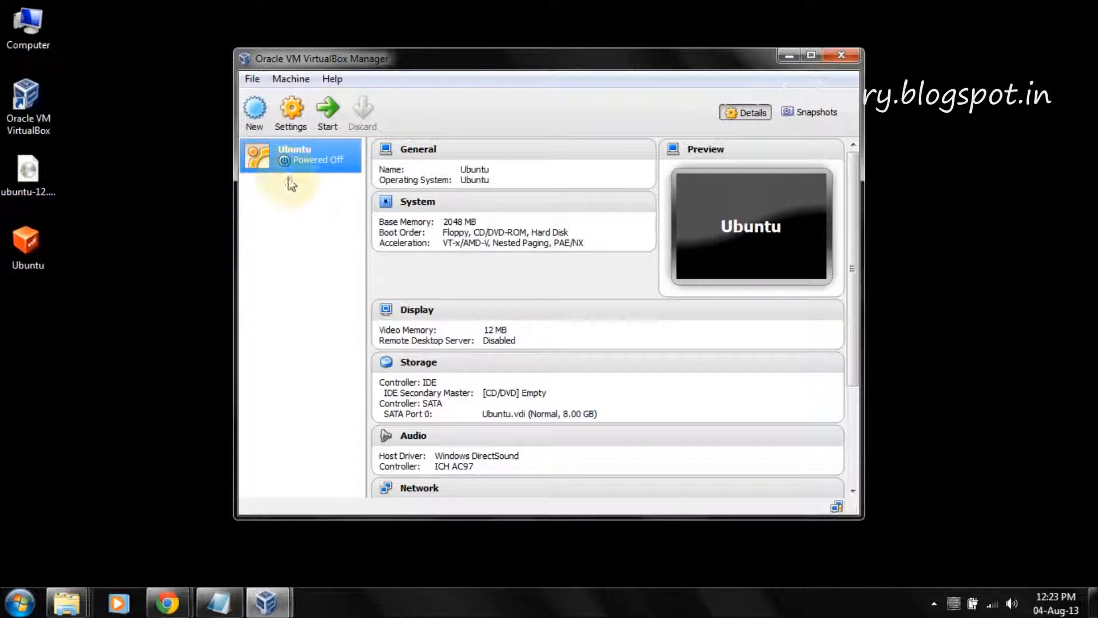
# Start the Ubuntu virtual machine using the ubuntu-12.04.2-desktop-amd64 disc image from the Desktop as its start-up disk
pyautogui.click(325, 120)
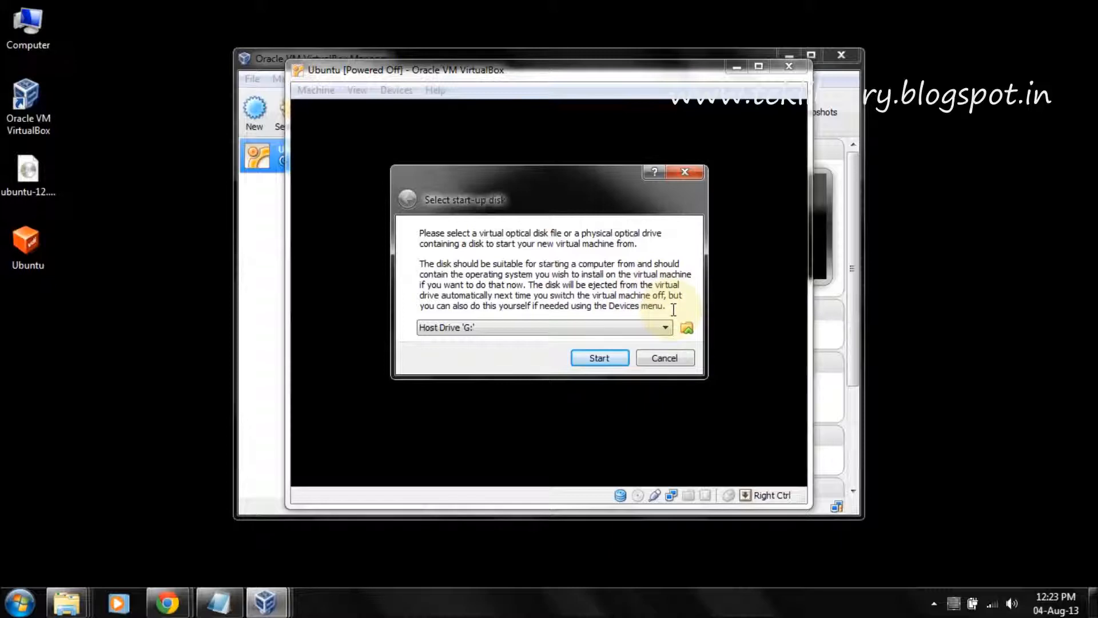
pyautogui.click(687, 327)
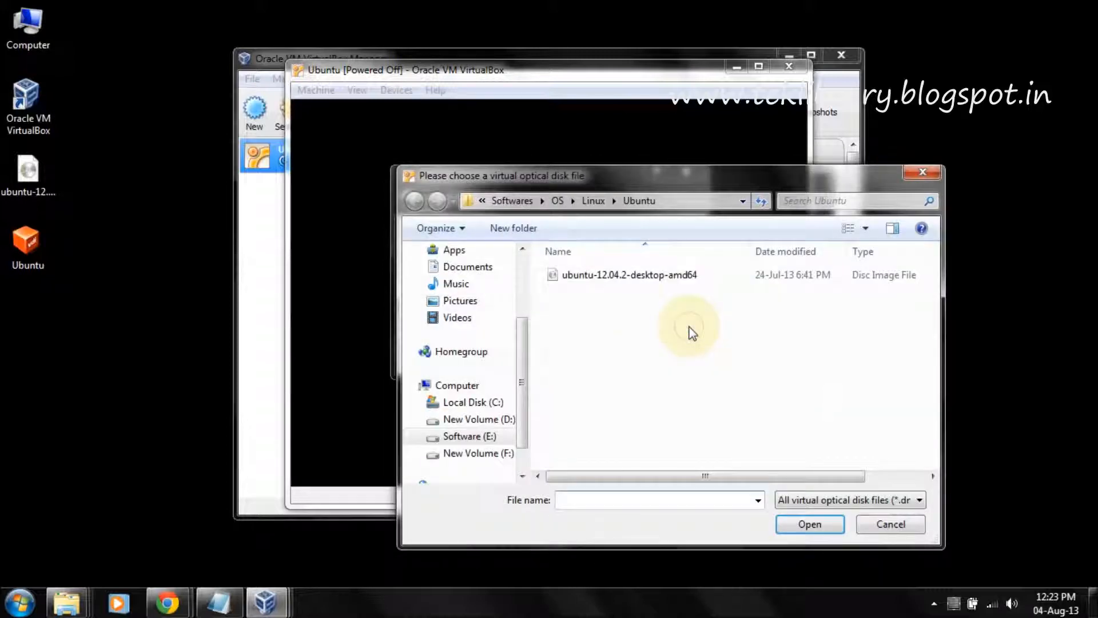
pyautogui.click(525, 290)
pyautogui.click(463, 276)
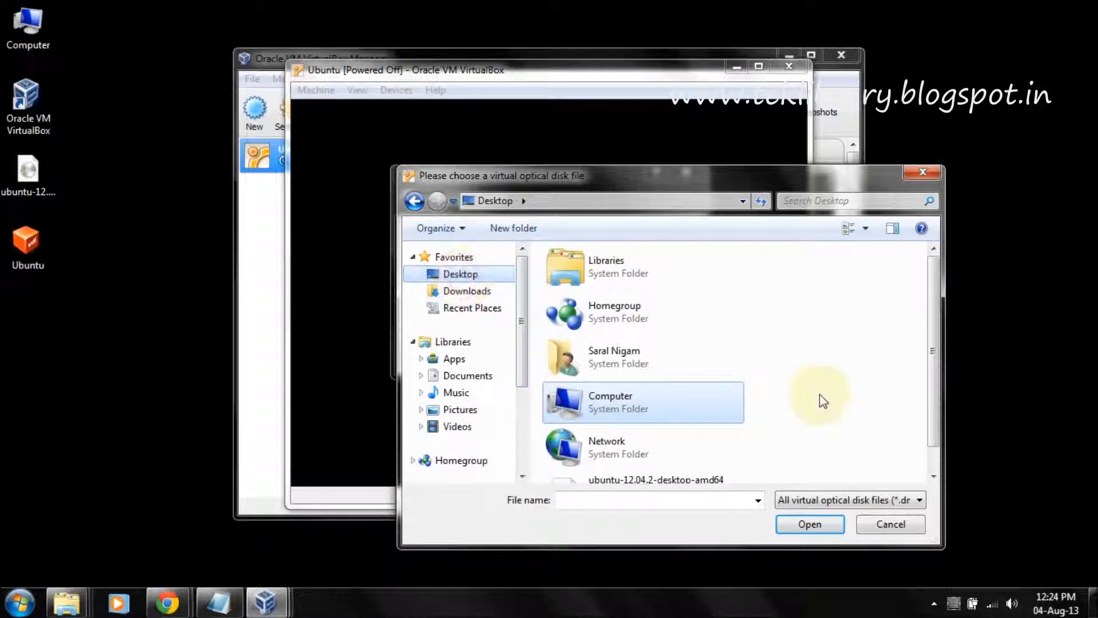
pyautogui.click(935, 457)
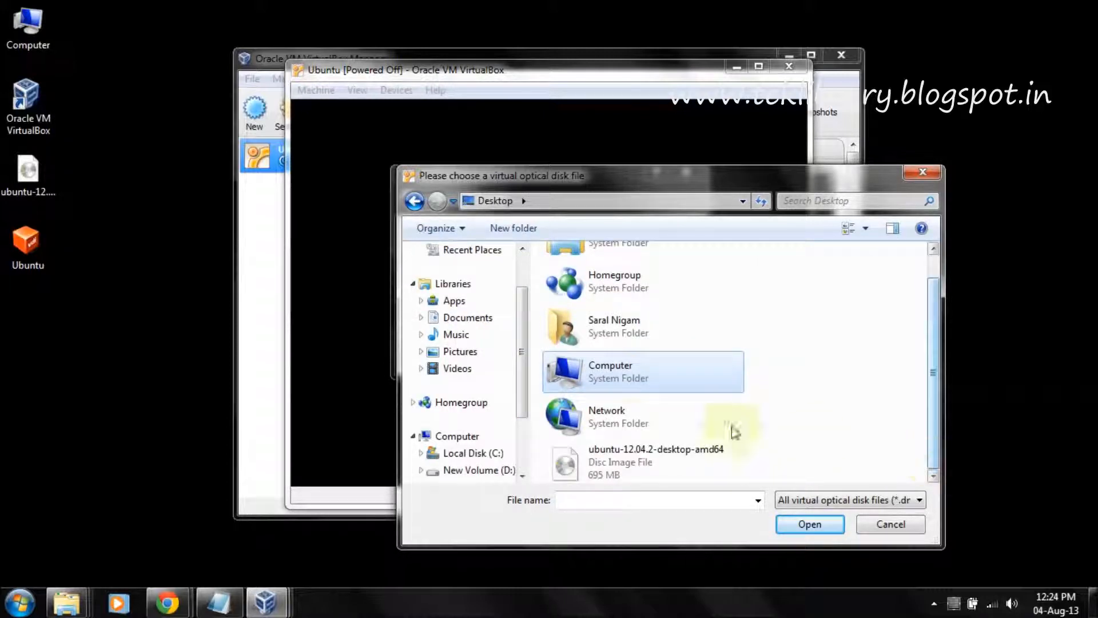
pyautogui.click(605, 457)
pyautogui.doubleClick(618, 463)
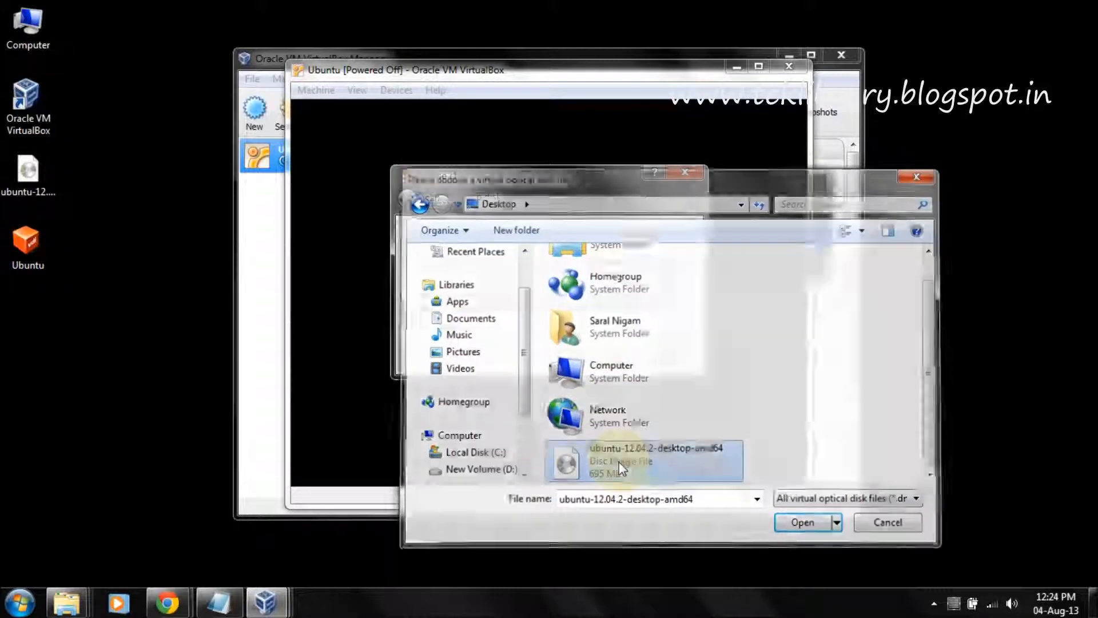
pyautogui.click(601, 359)
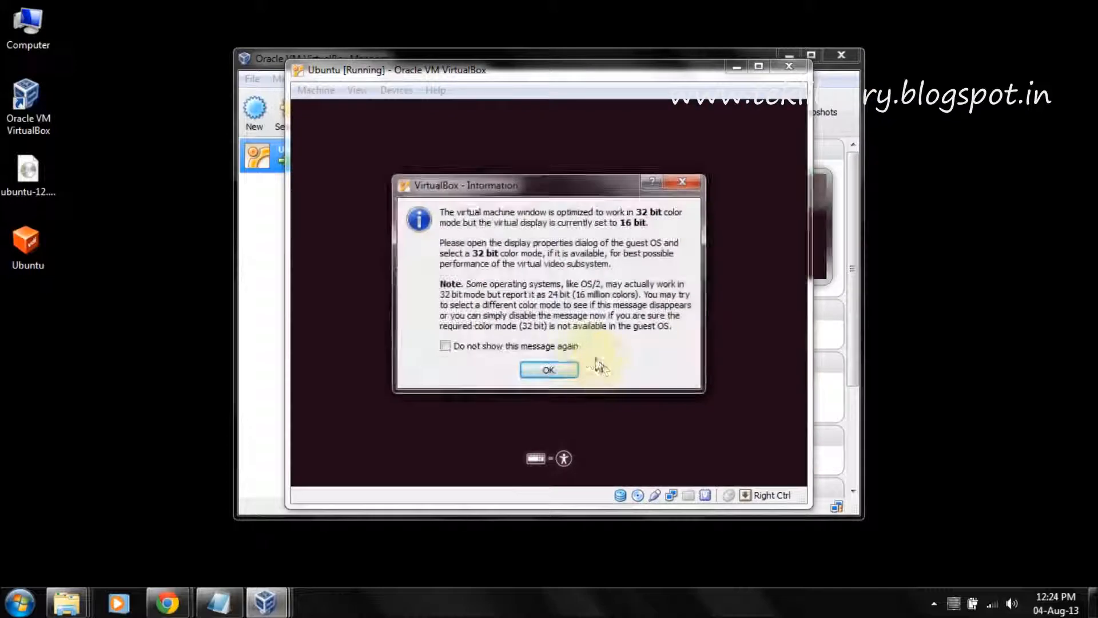
# Dismiss the color mode information message so that it is not shown again, and maximize the virtual machine window
pyautogui.click(535, 346)
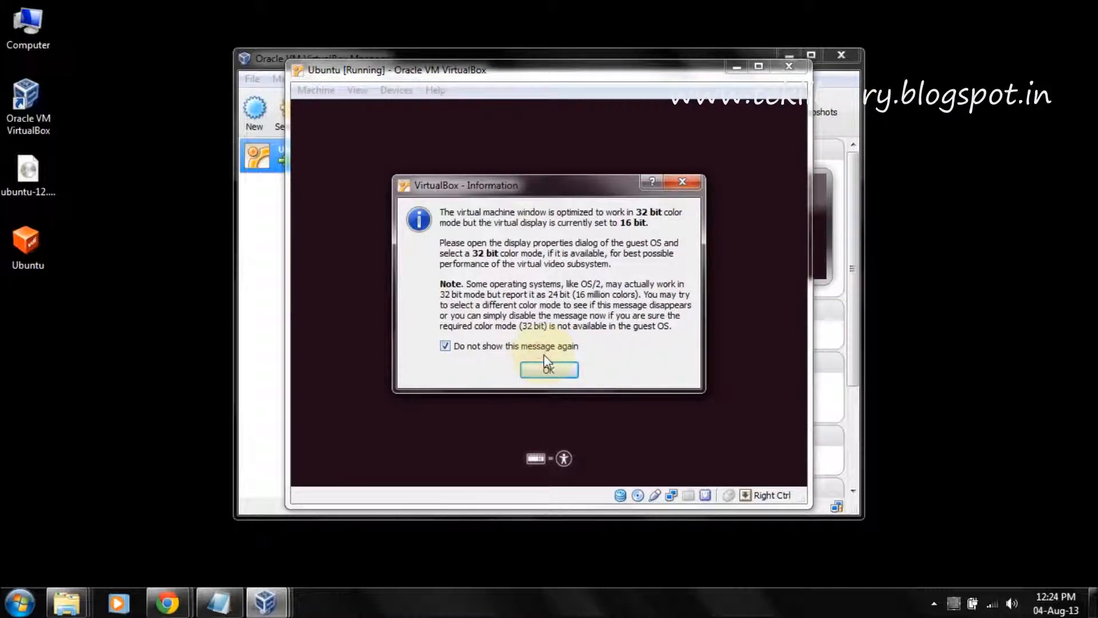
pyautogui.click(548, 369)
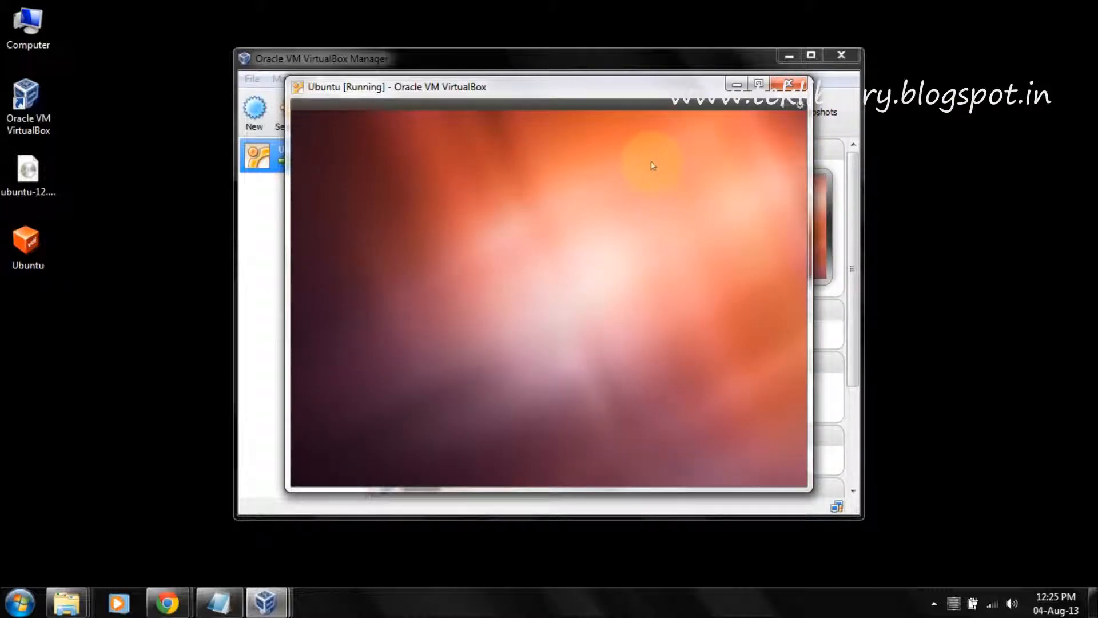
pyautogui.doubleClick(667, 89)
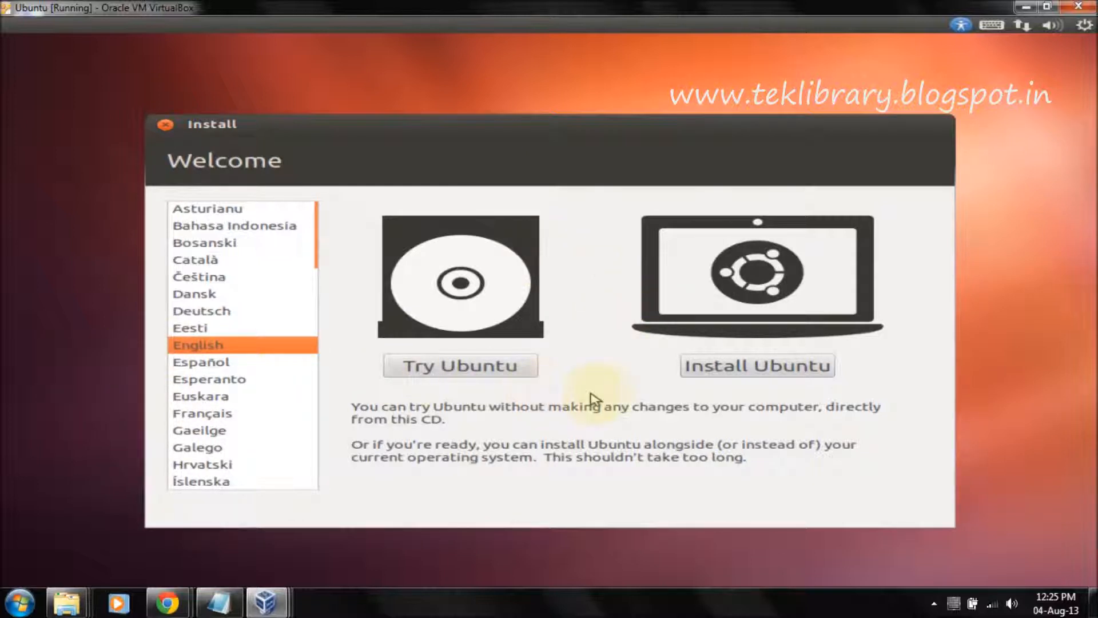
# Start installing Ubuntu with the third-party software included, erasing the entire virtual disk for it
pyautogui.click(701, 369)
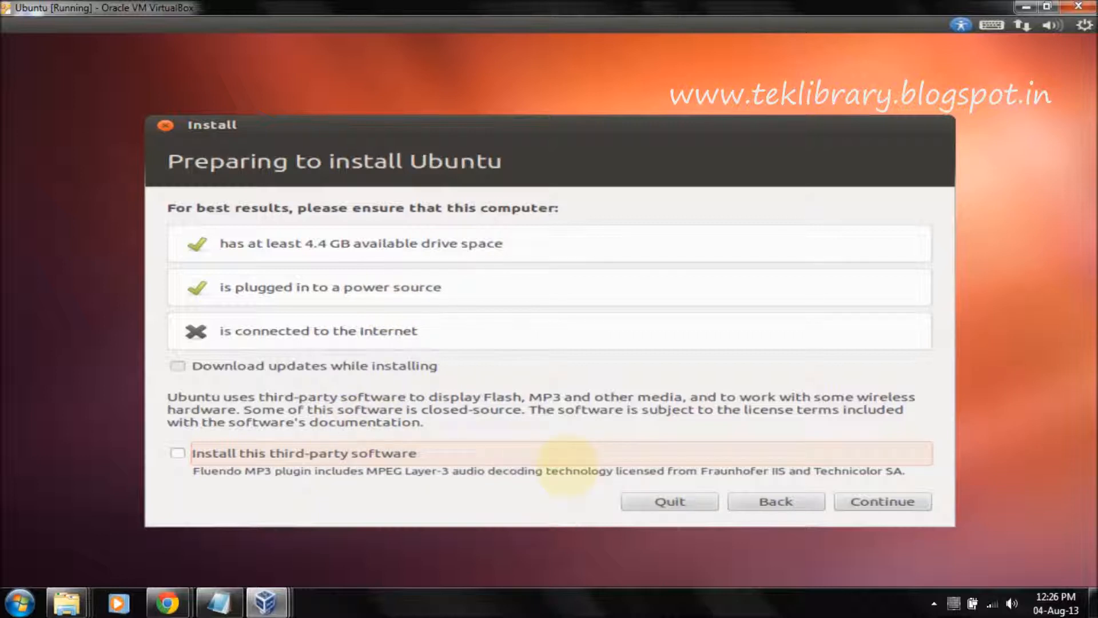
pyautogui.click(400, 452)
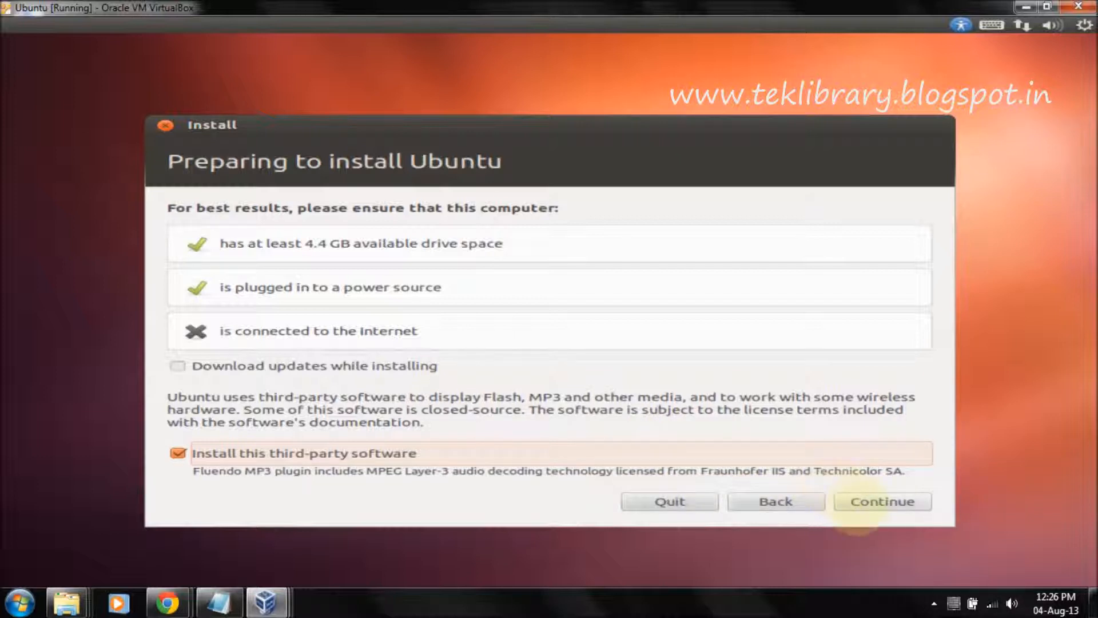
pyautogui.click(865, 502)
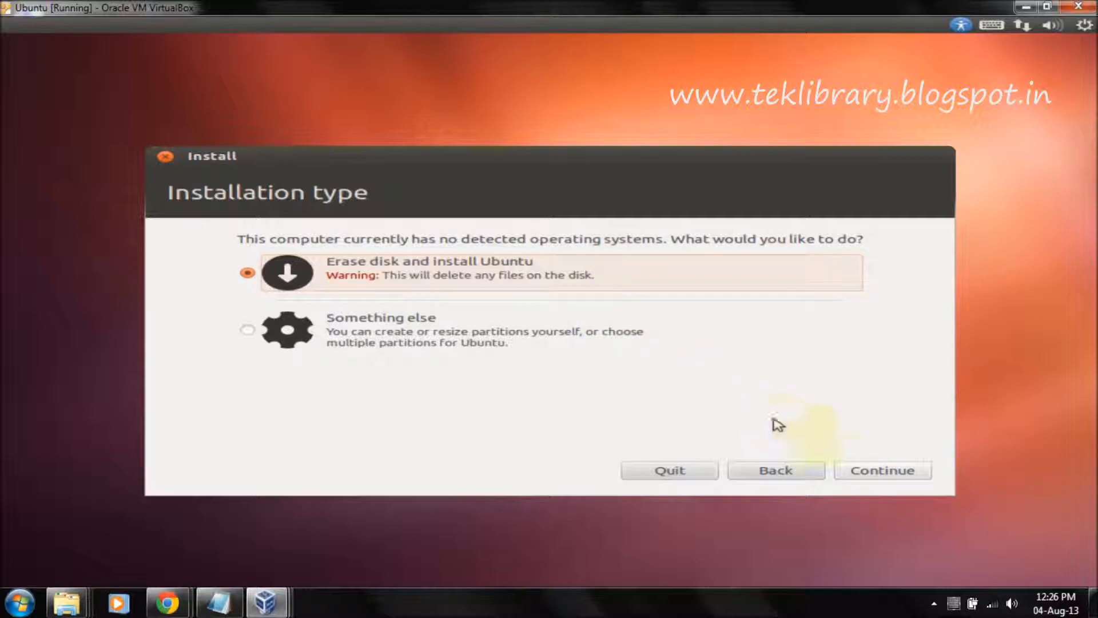
pyautogui.click(883, 473)
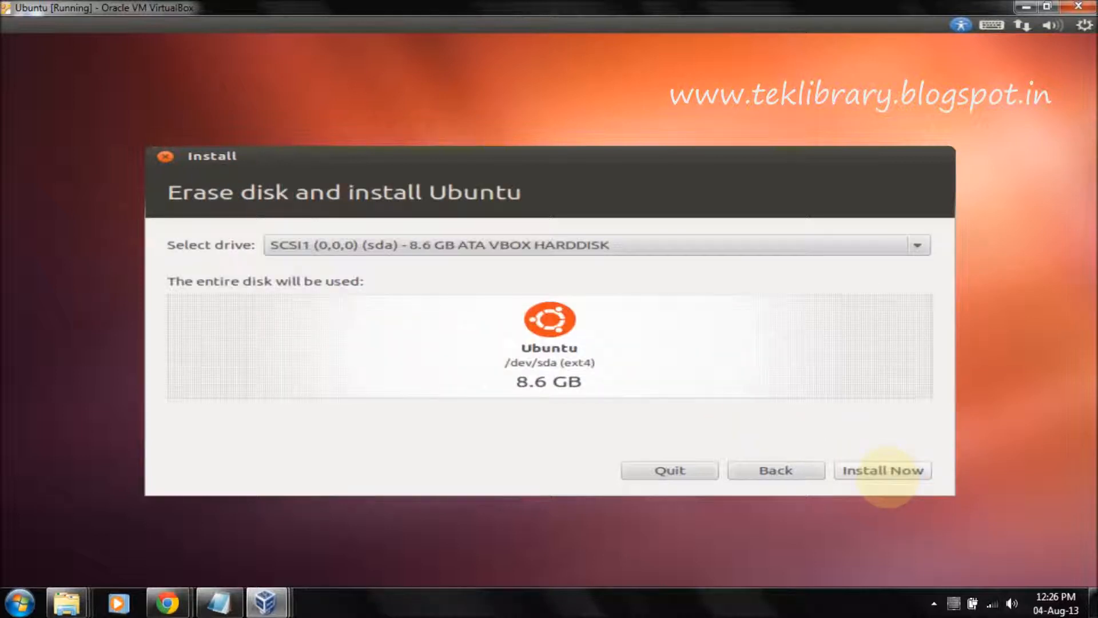
pyautogui.click(887, 479)
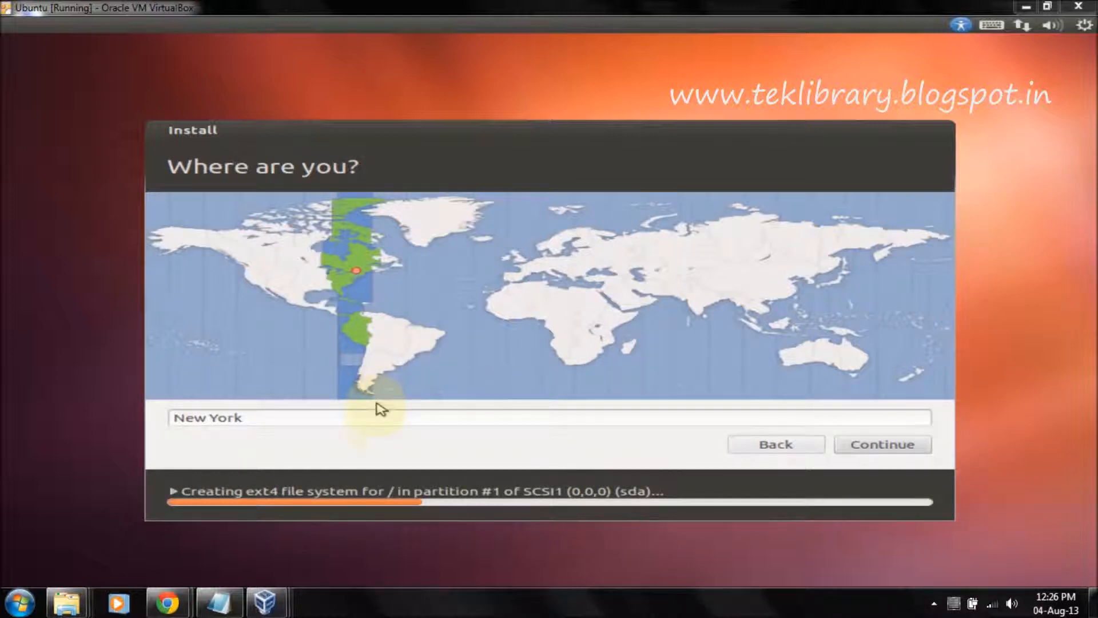
# Set the location to India Time and accept the English (US) keyboard layout
pyautogui.doubleClick(375, 424)
pyautogui.click(370, 418)
pyautogui.moveTo(370, 418); pyautogui.dragTo(2, 404)
pyautogui.write('india')
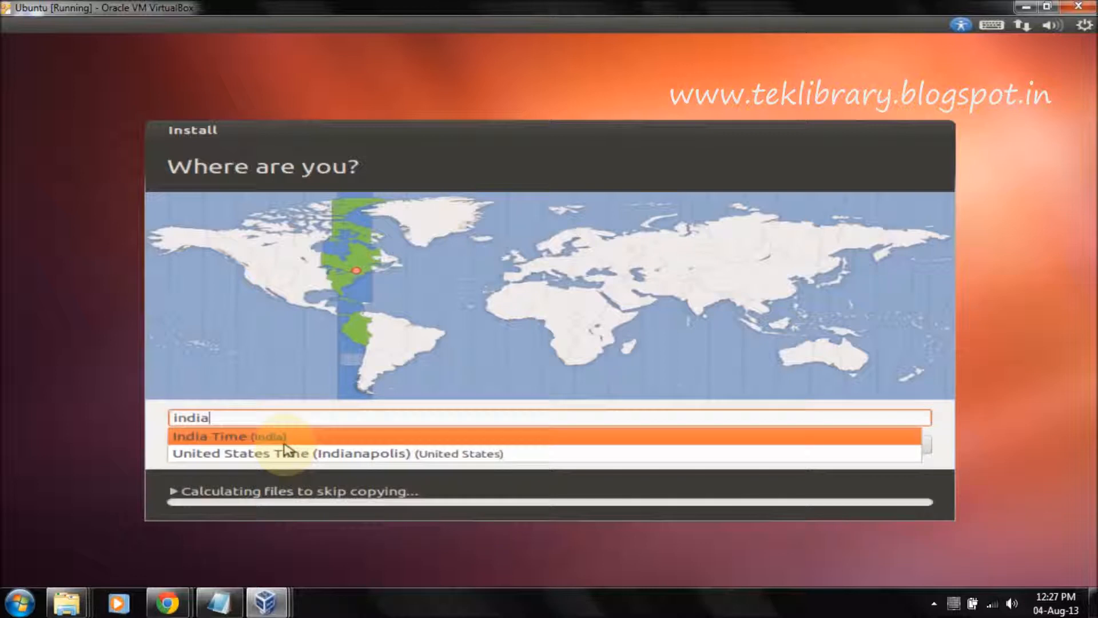
pyautogui.click(277, 437)
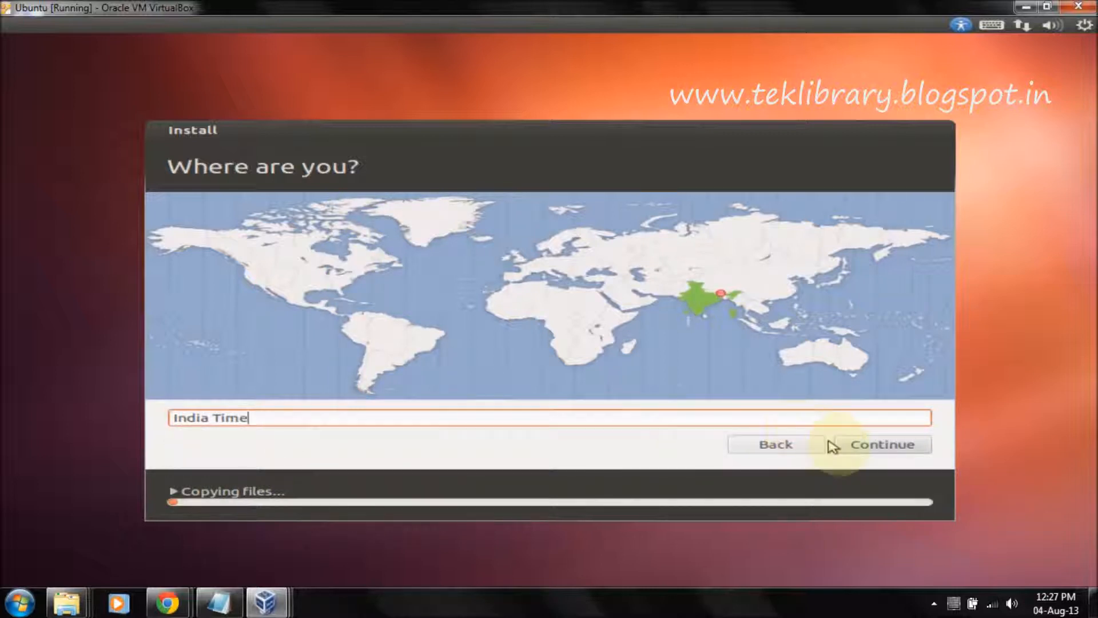
pyautogui.click(862, 446)
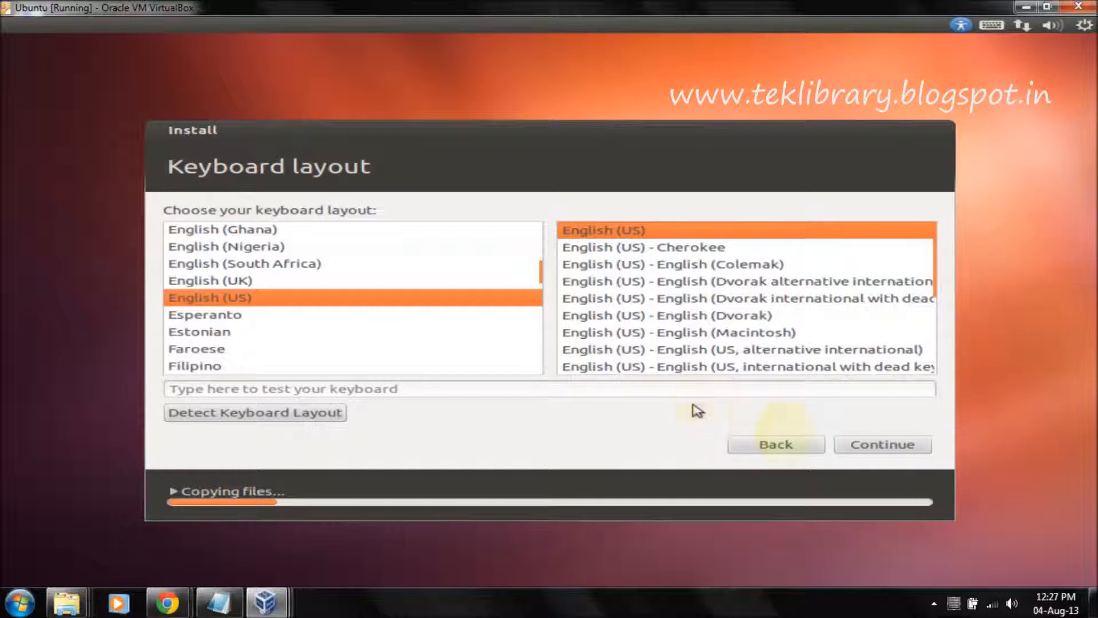
pyautogui.click(857, 448)
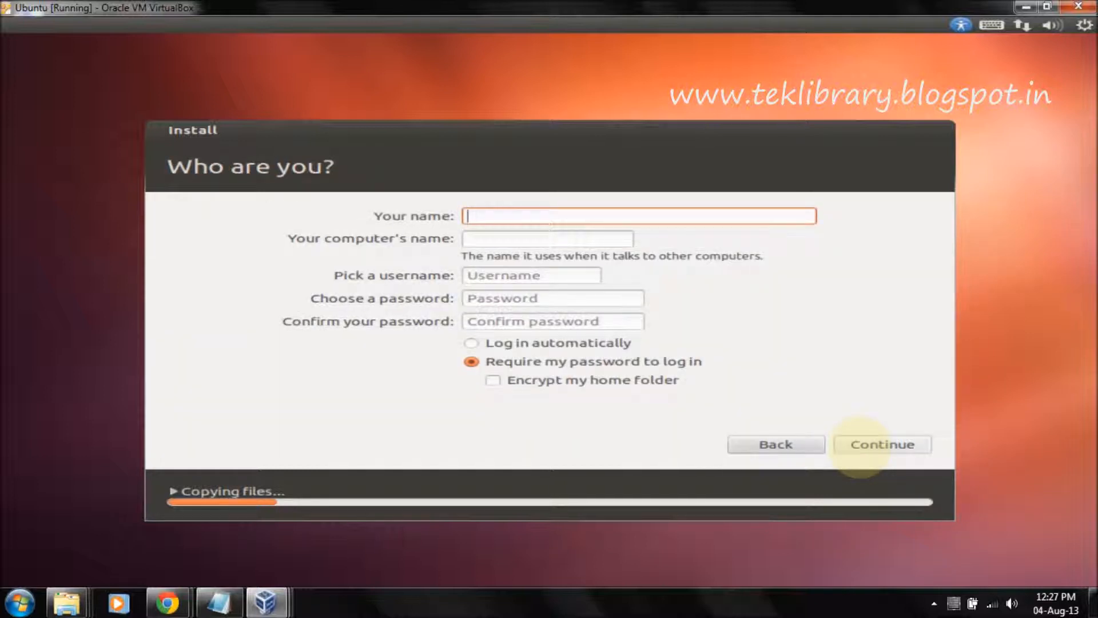
# Fill in the user details with the name Teklibrary and a confirmed account password, choose automatic login, and continue the installation
pyautogui.write('Te')
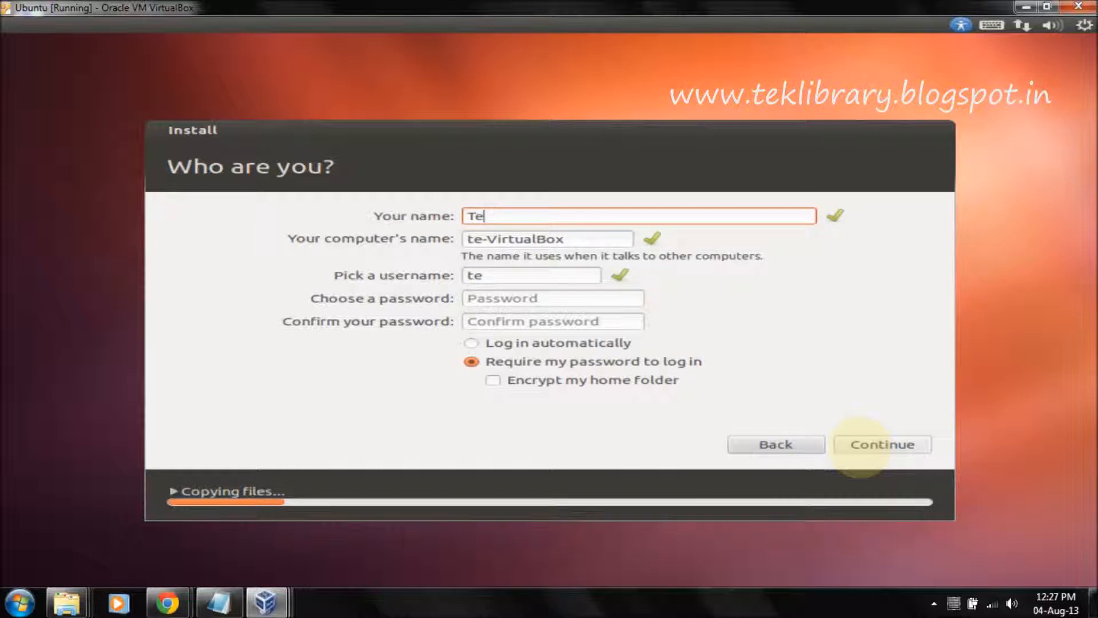
pyautogui.write('klibrary')
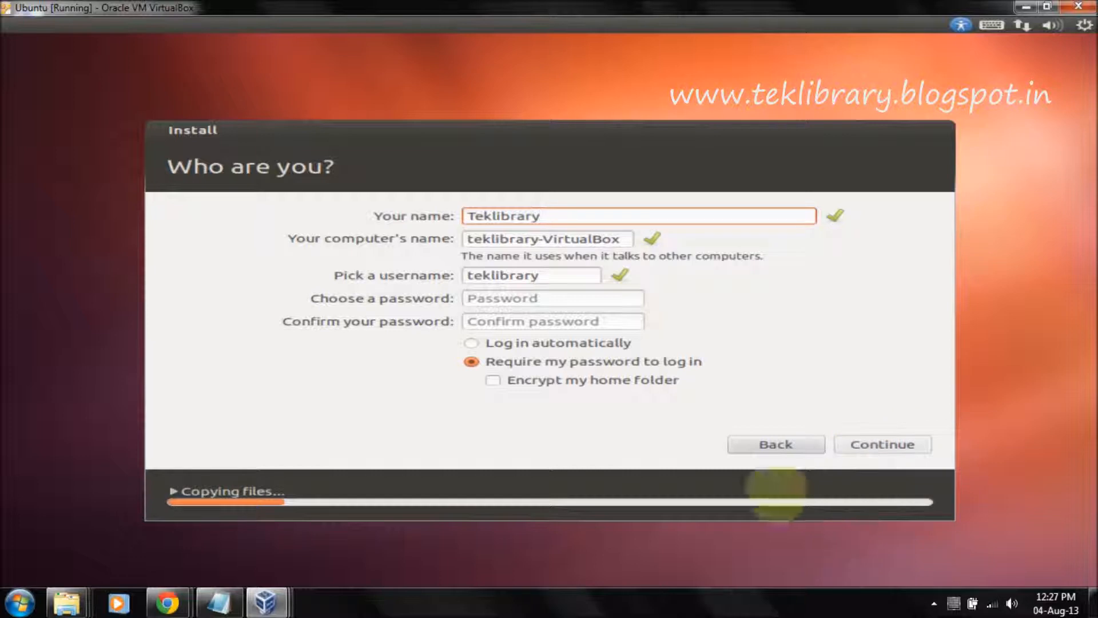
pyautogui.click(600, 298)
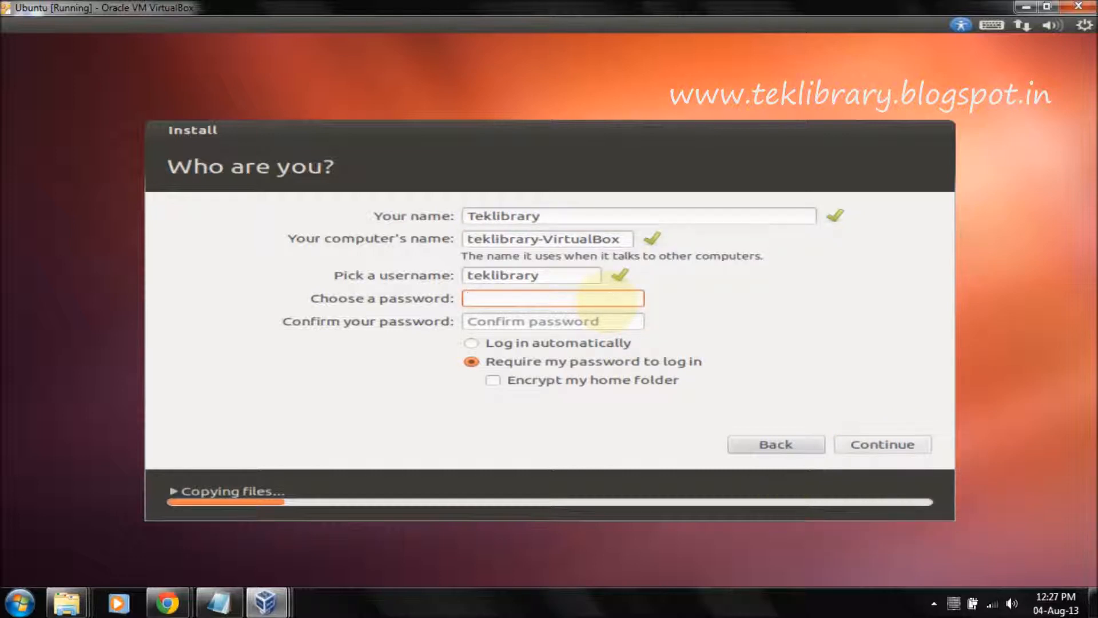
pyautogui.write('**')
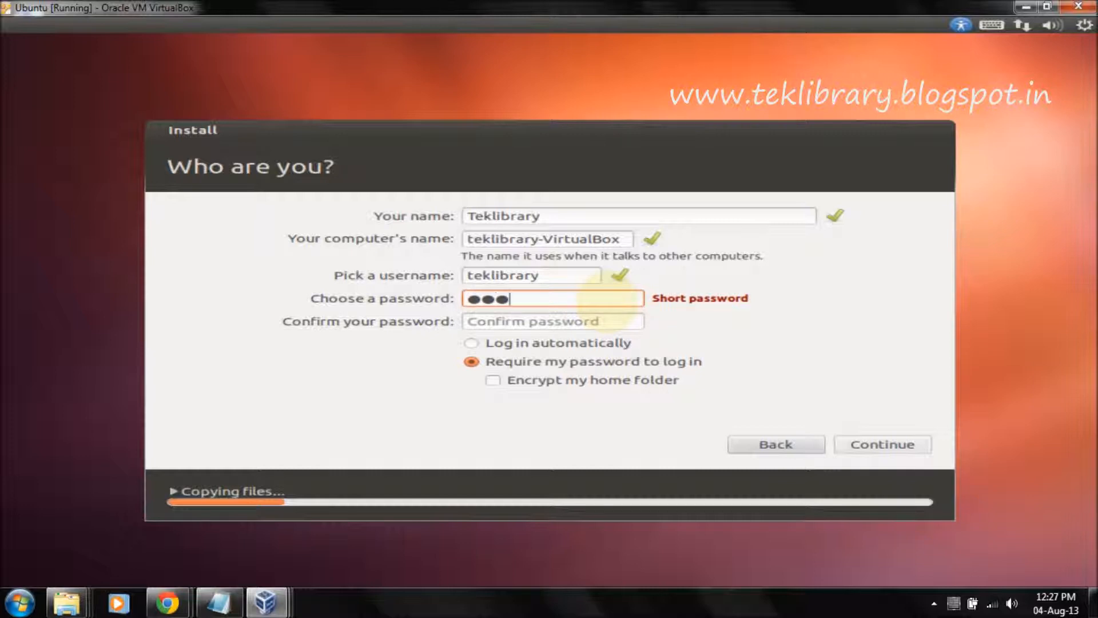
pyautogui.write('****')
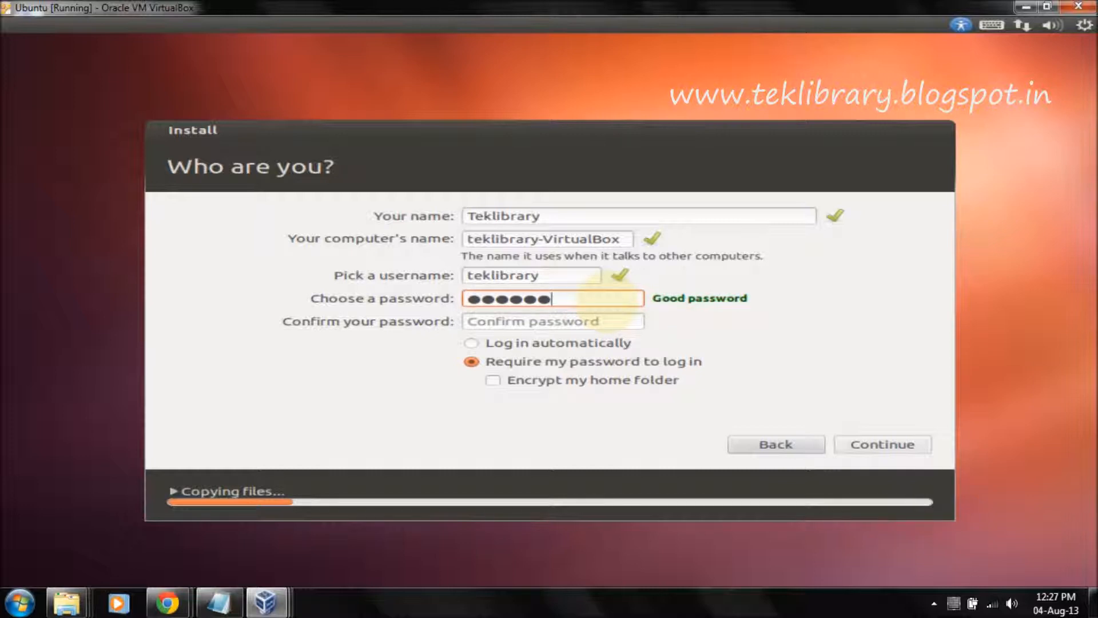
pyautogui.press('Tab')
pyautogui.write('*****')
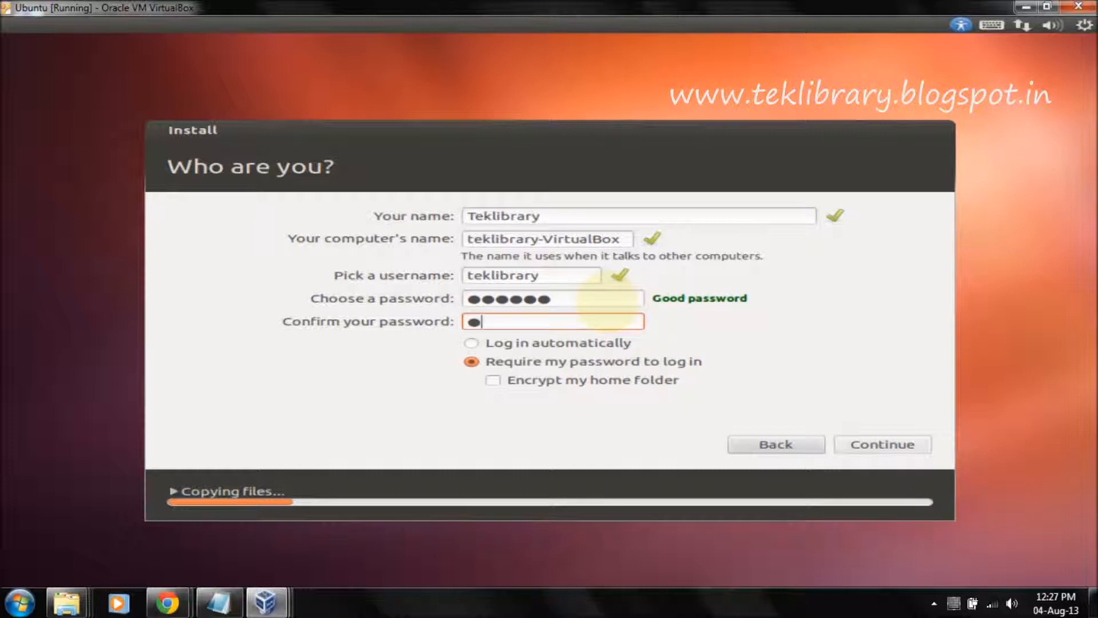
pyautogui.write('*')
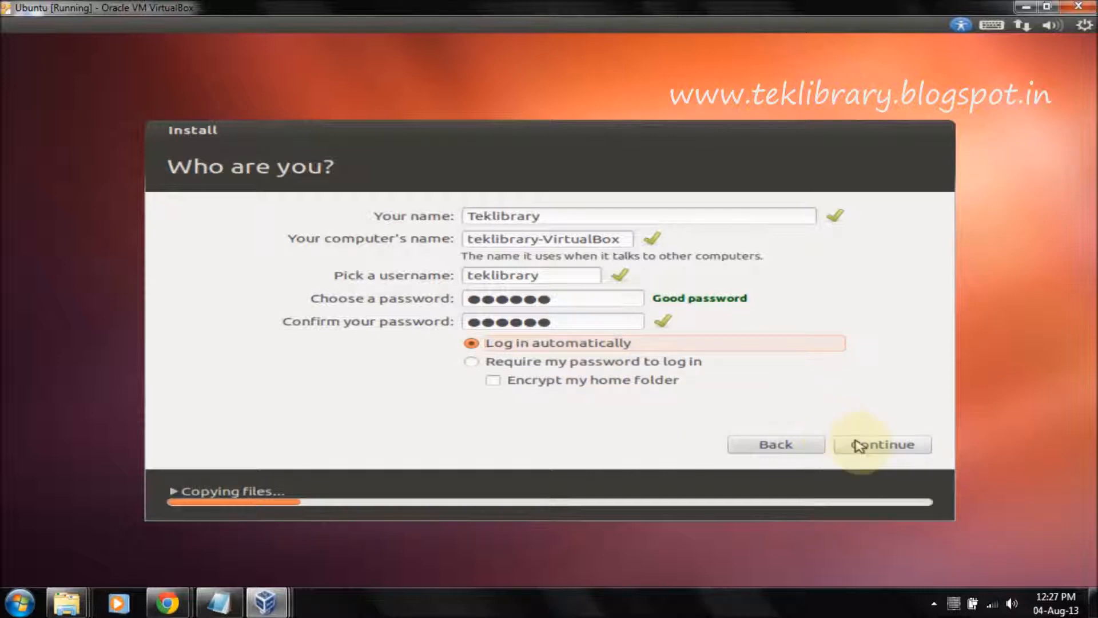
pyautogui.click(868, 450)
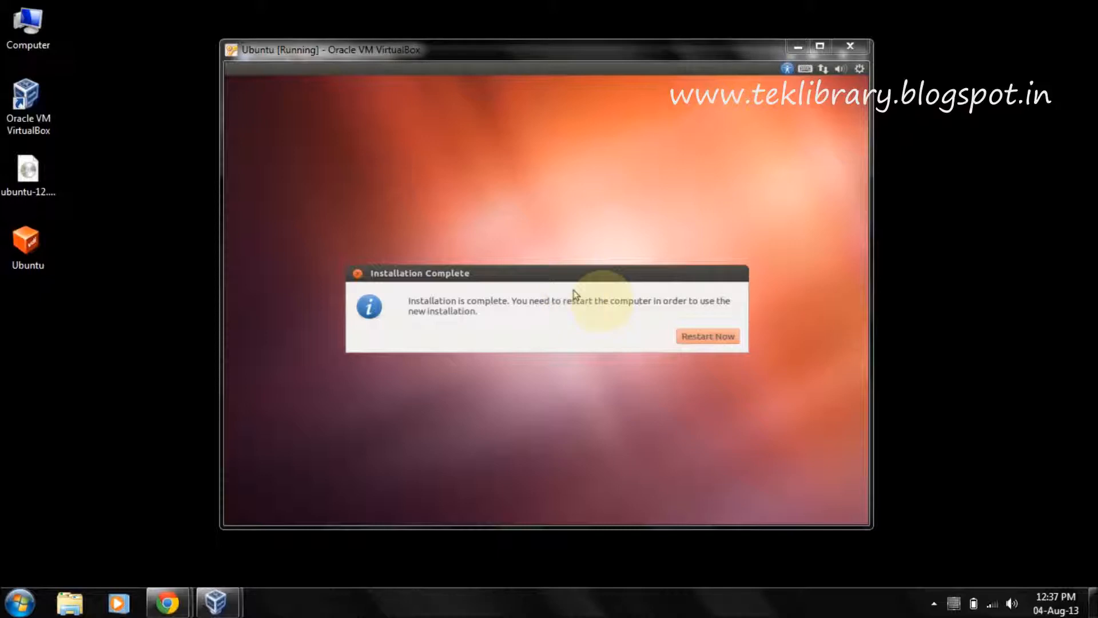
# Restart the virtual machine after the completed Ubuntu installation and confirm the removal of the installation media
pyautogui.click(695, 337)
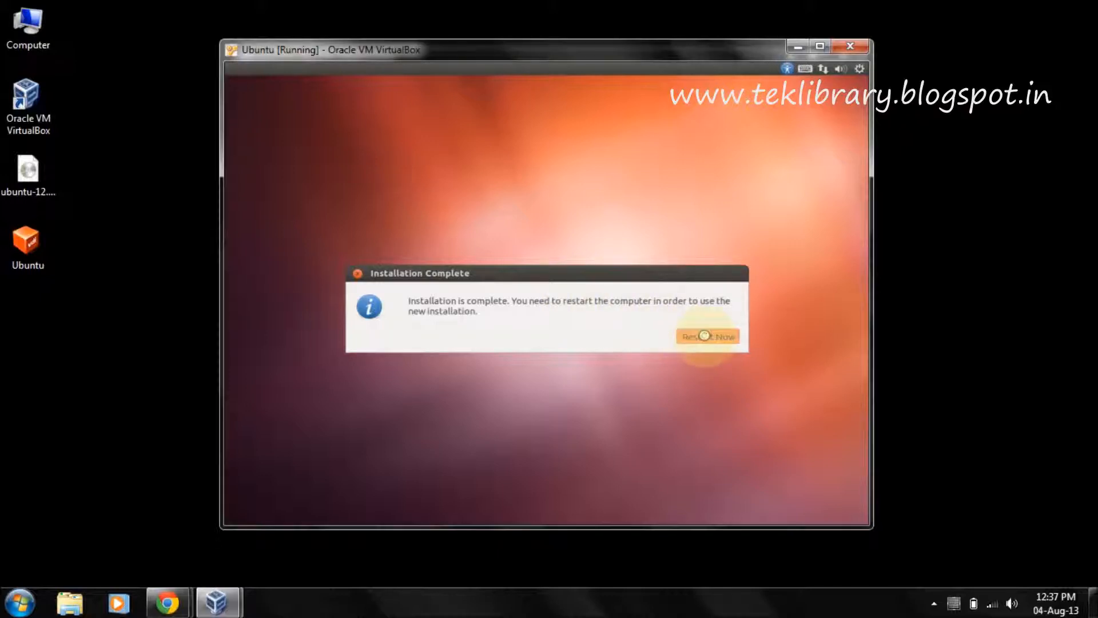
pyautogui.click(704, 336)
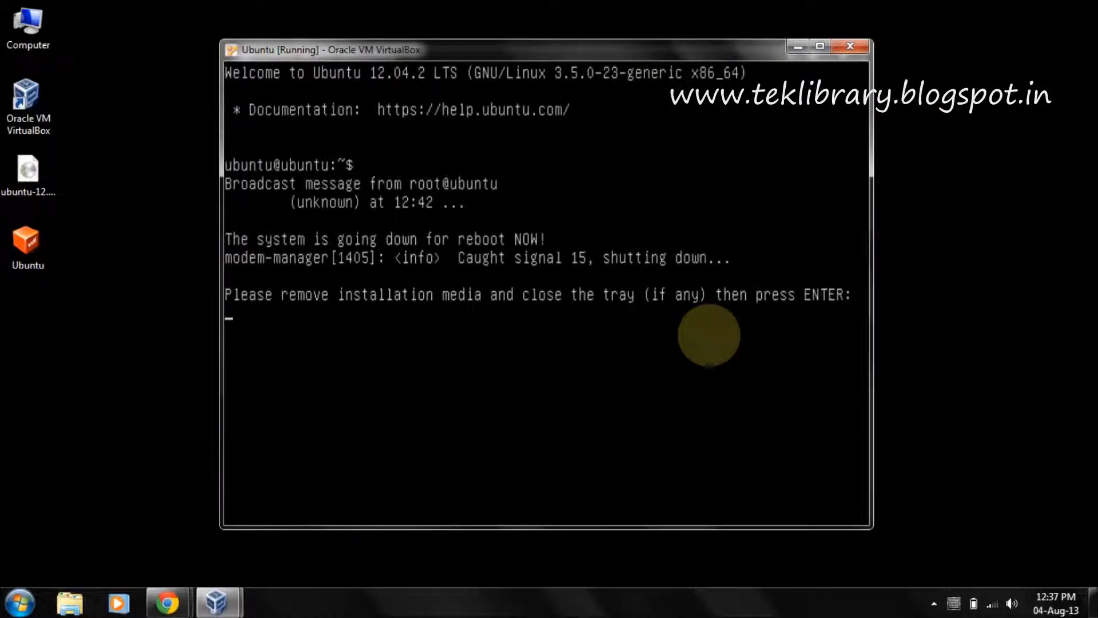
pyautogui.press('Return')
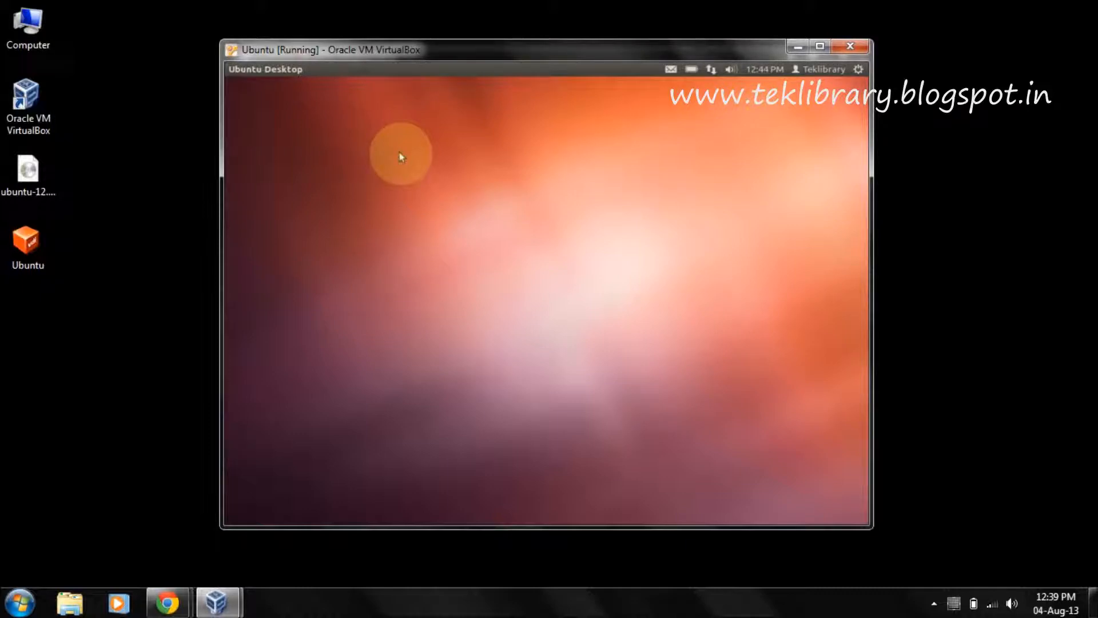
# View the recent apps in the Dash on the new Ubuntu desktop, and close the Dash again
pyautogui.click(401, 157)
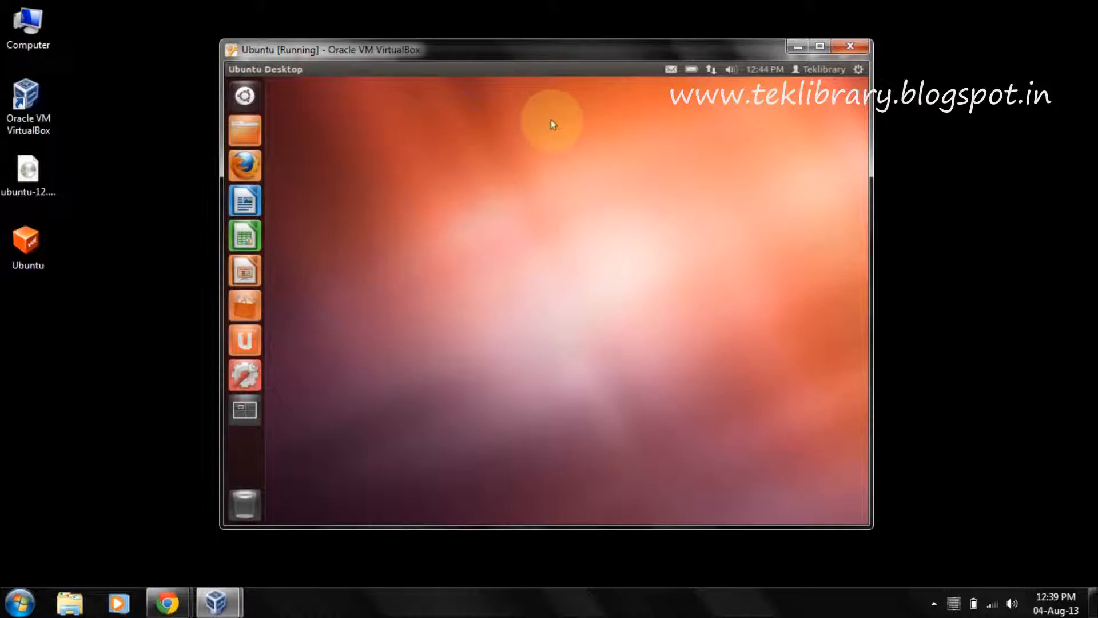
pyautogui.click(247, 98)
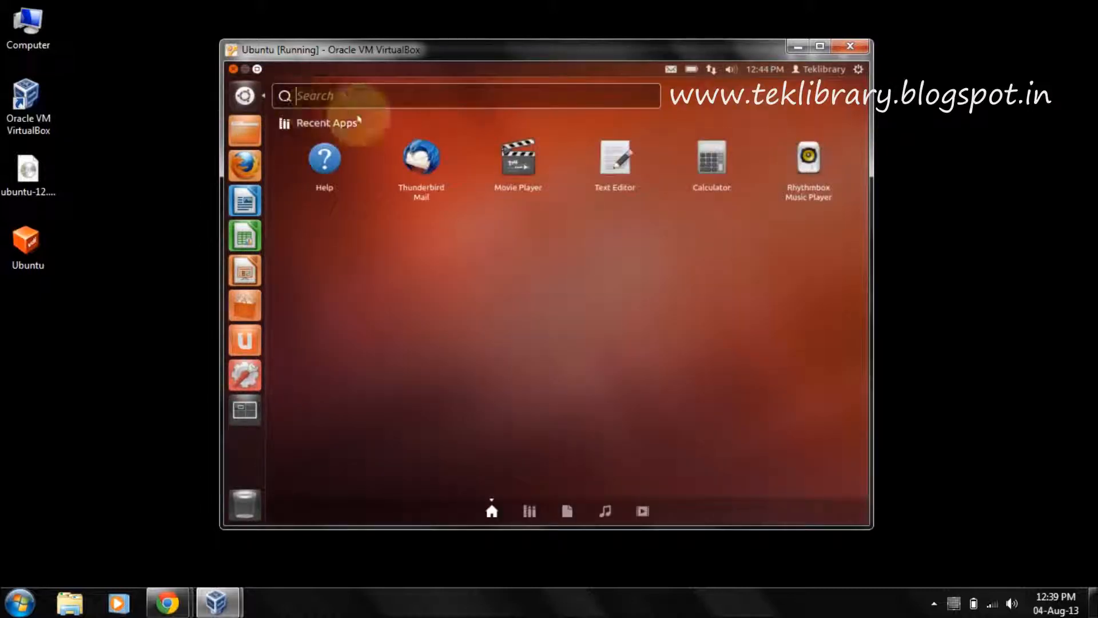
pyautogui.click(245, 95)
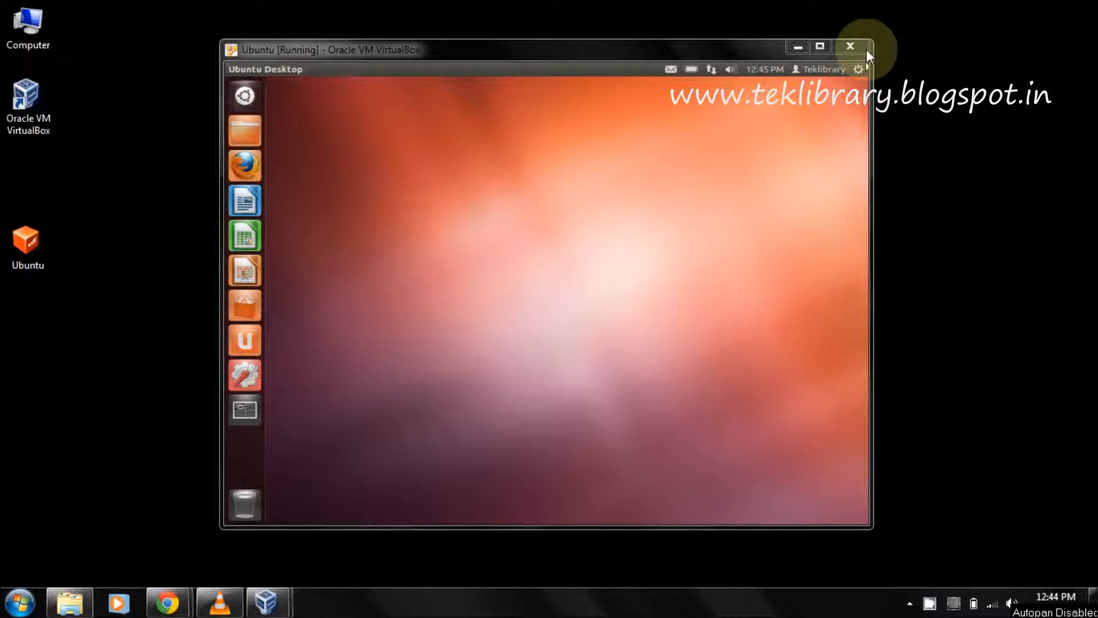
# Close the Ubuntu virtual machine with the option to save the machine state
pyautogui.click(851, 45)
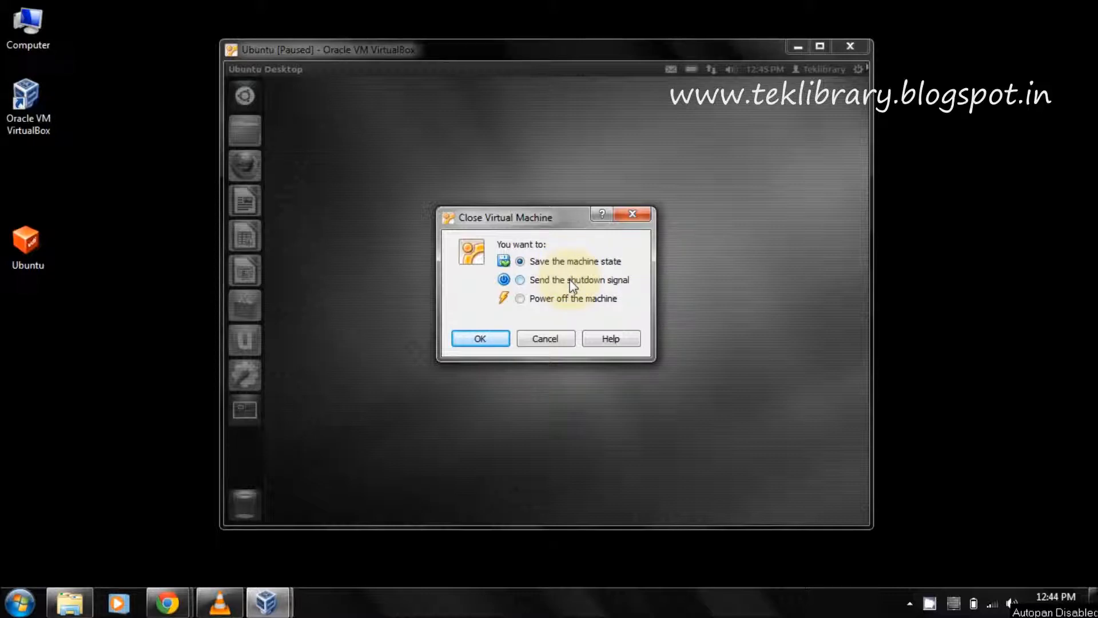
pyautogui.click(497, 336)
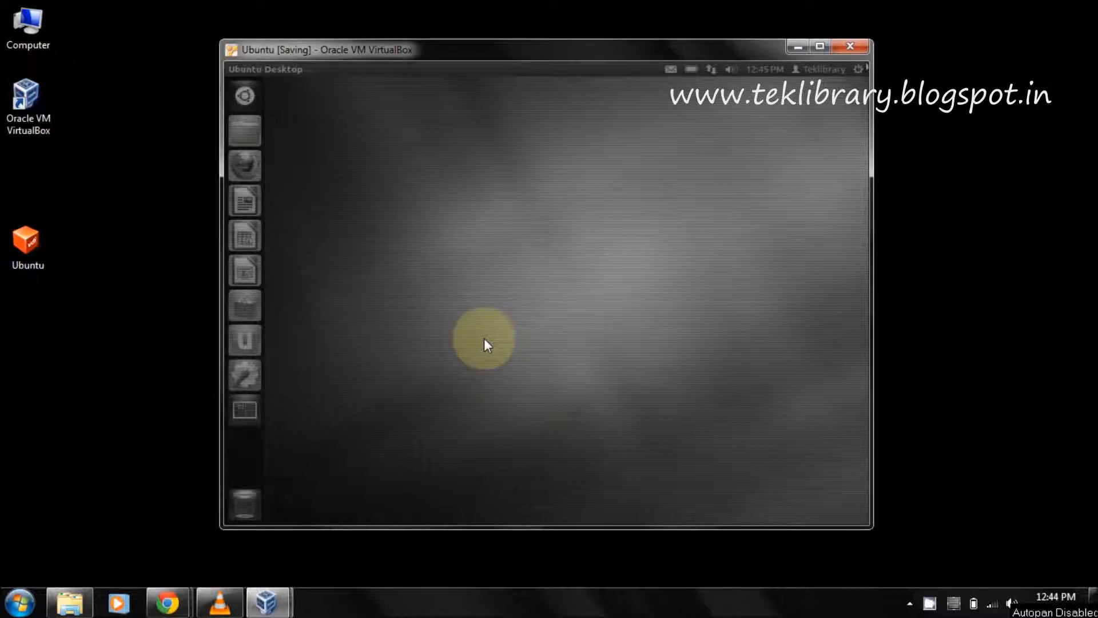